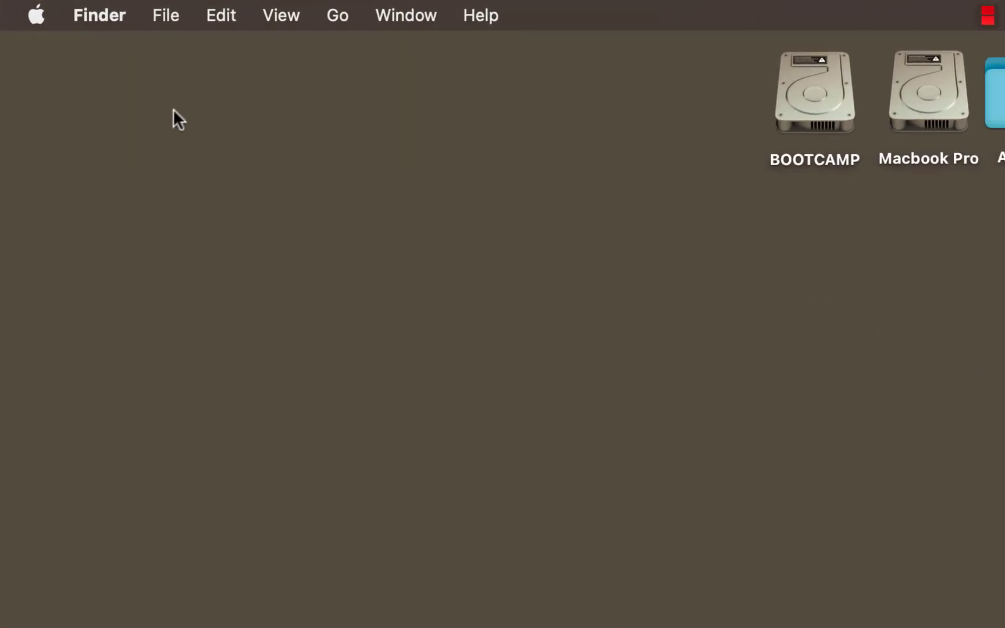
From the Apple menu, open System Preferences > Accessibility and select Voice Control under Motor
{"action": "left_click", "coordinate": [34, 16]}
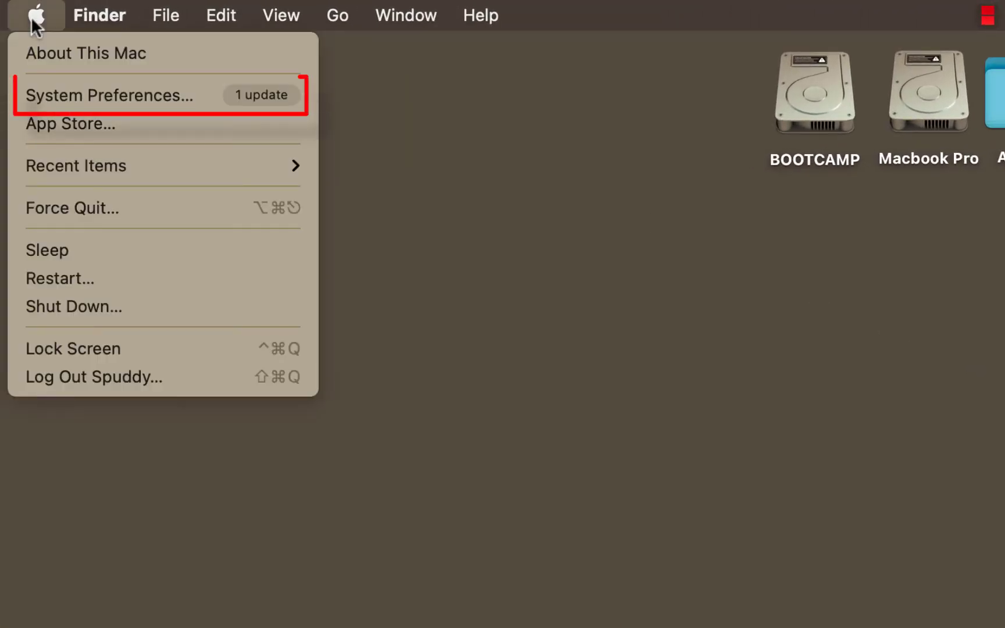
{"action": "left_click", "coordinate": [73, 89]}
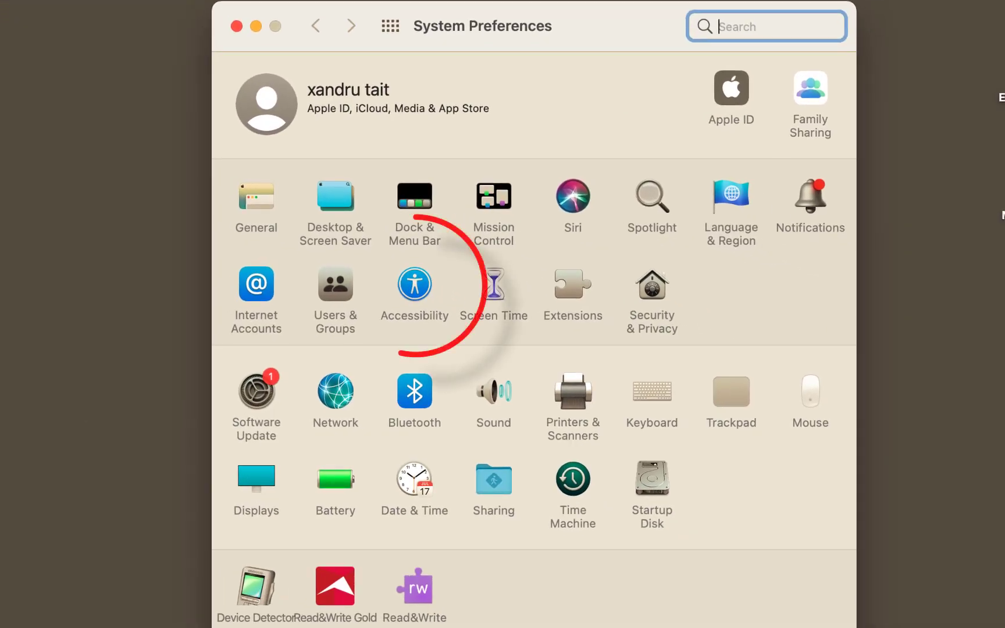
{"action": "left_click", "coordinate": [408, 286]}
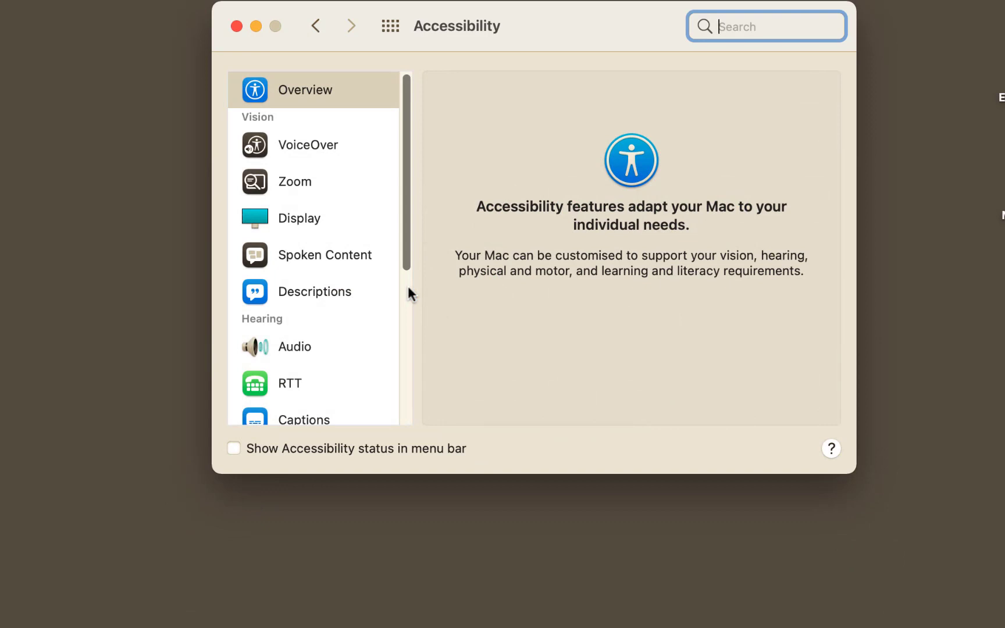
{"action": "scroll", "coordinate": [289, 300], "scroll_direction": "down", "scroll_amount": 5}
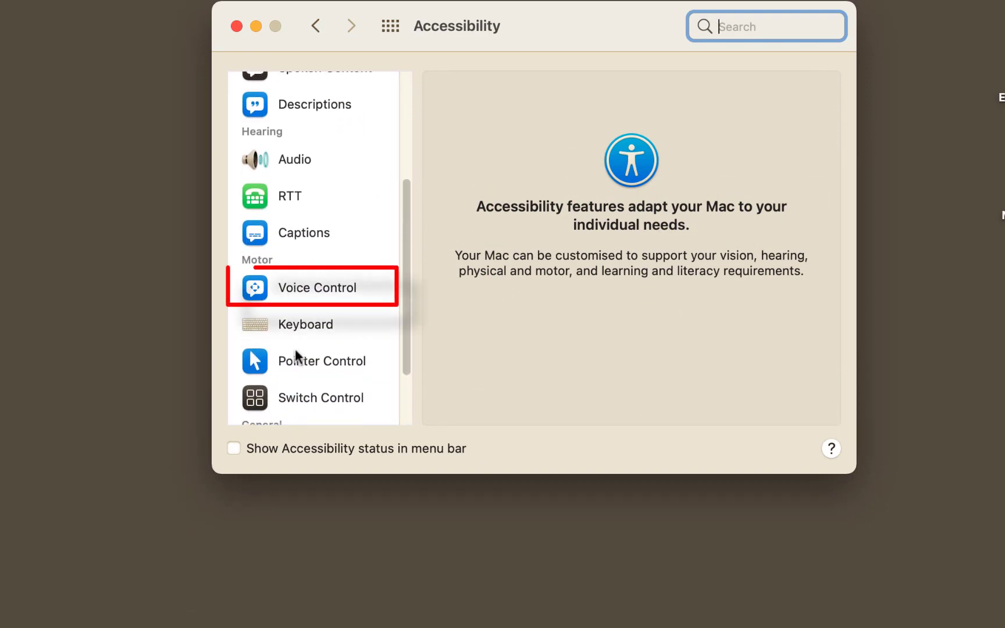
{"action": "left_click", "coordinate": [302, 290]}
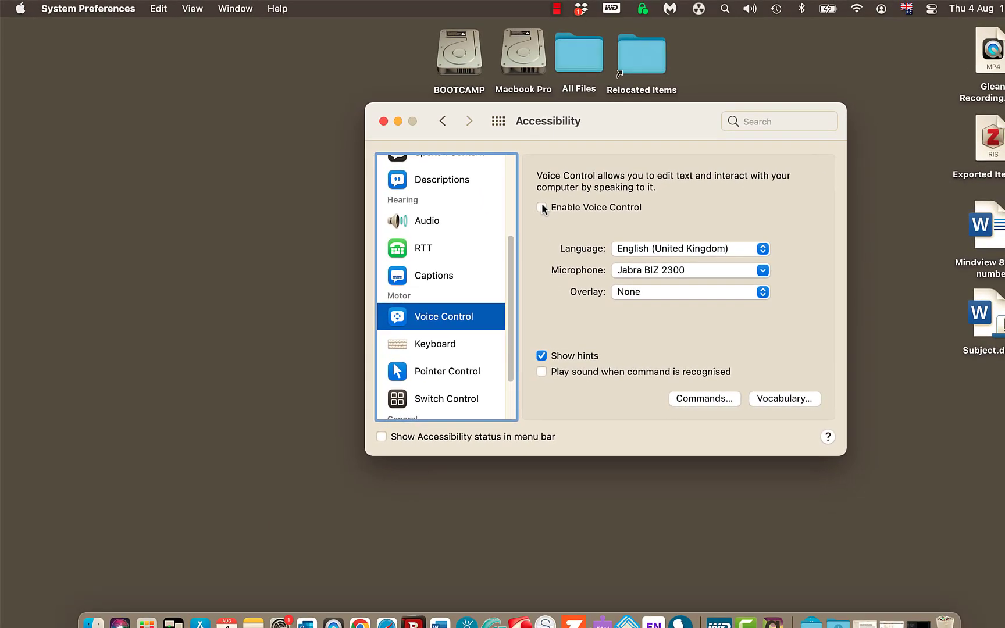
Enable Voice Control with the Jabra BIZ 2300 microphone and the overlay left at None
{"action": "left_click", "coordinate": [541, 207]}
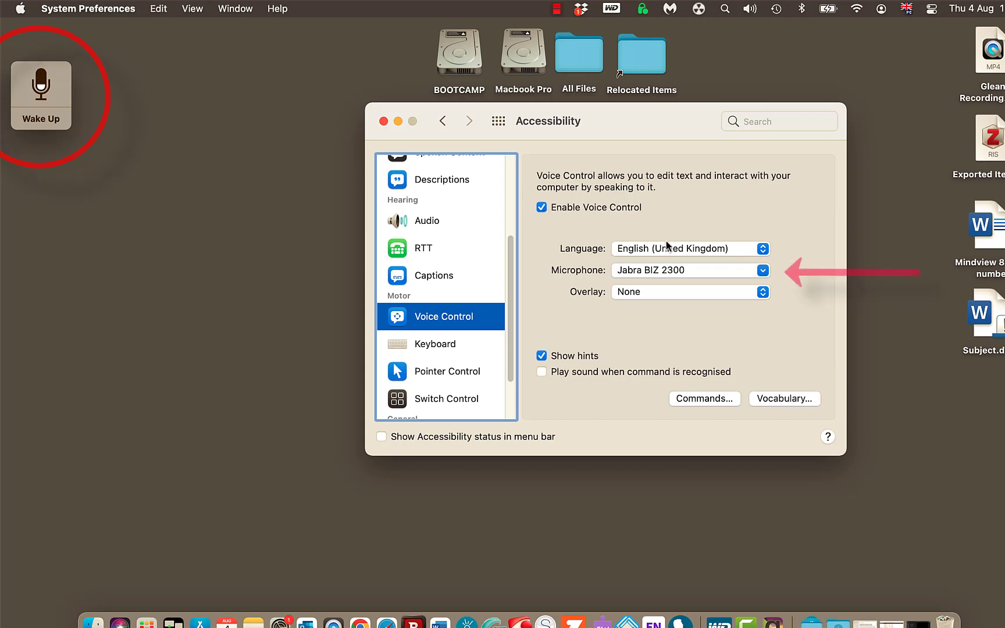
{"action": "left_click", "coordinate": [761, 270]}
{"action": "left_click", "coordinate": [760, 270]}
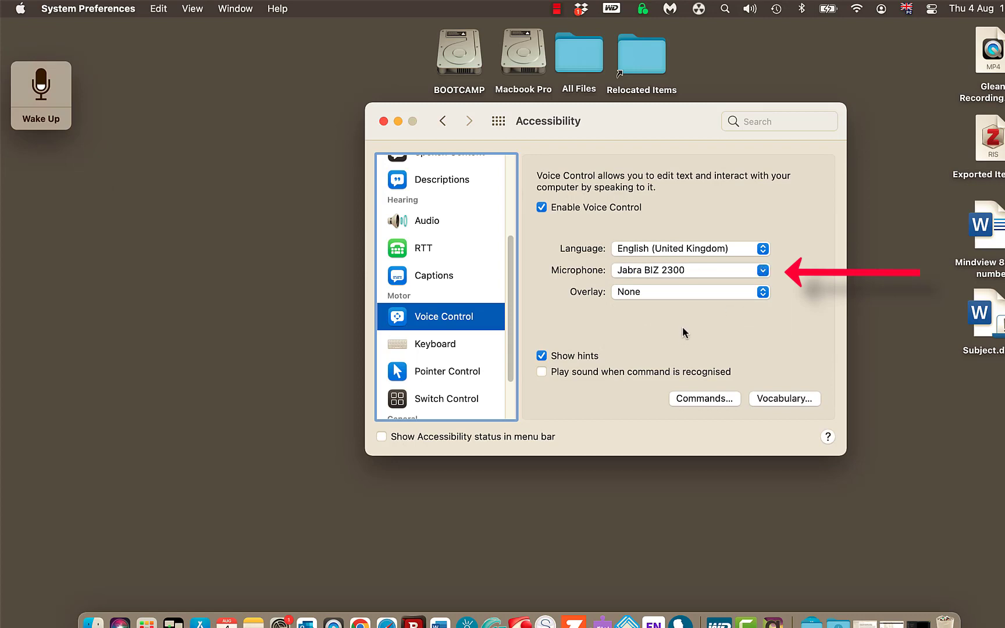
{"action": "left_click", "coordinate": [763, 290]}
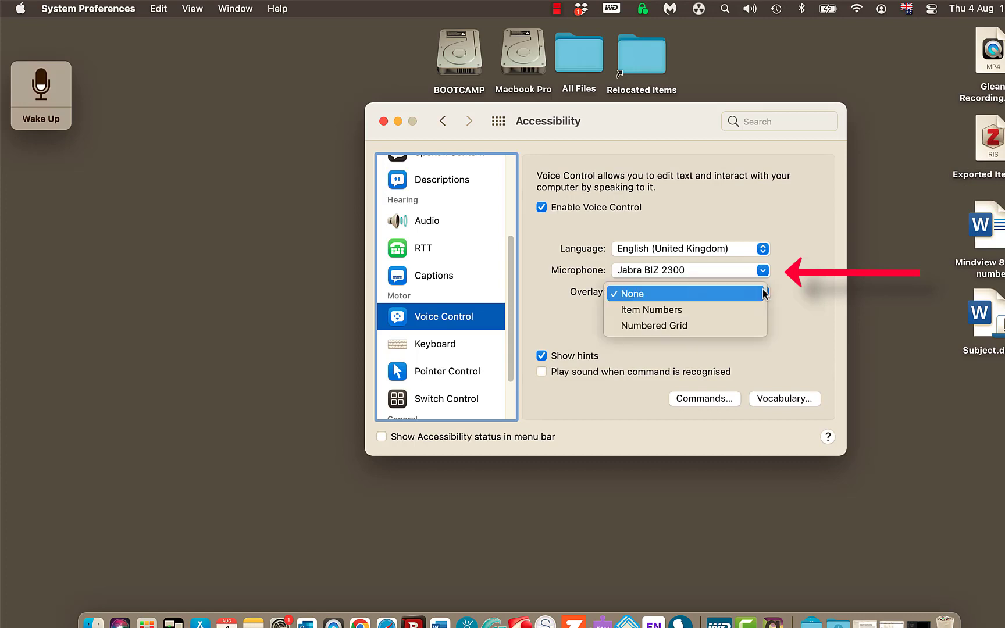
{"action": "left_click", "coordinate": [762, 291]}
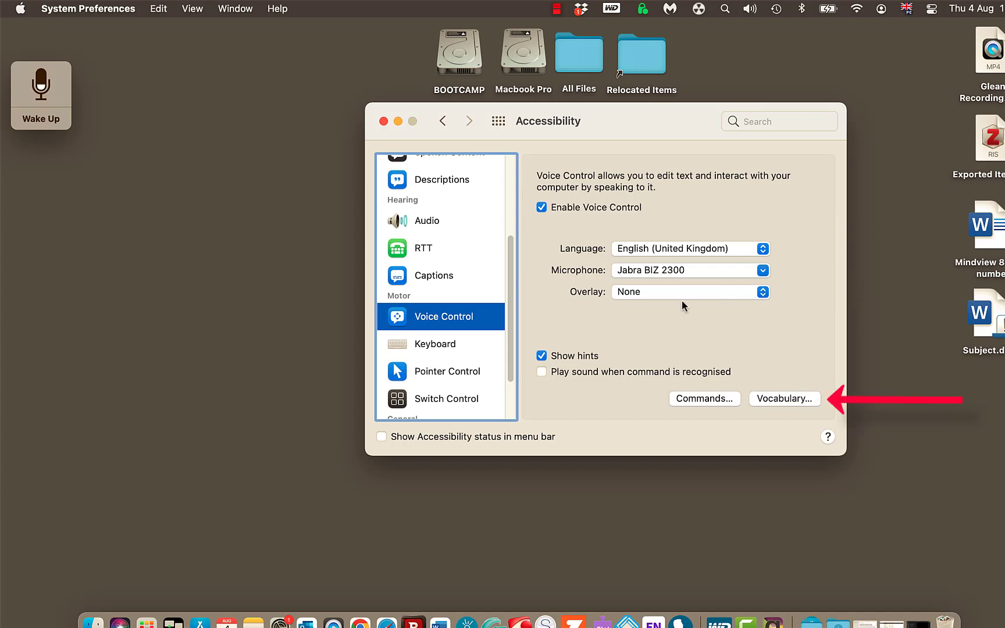
{"action": "left_click", "coordinate": [769, 400]}
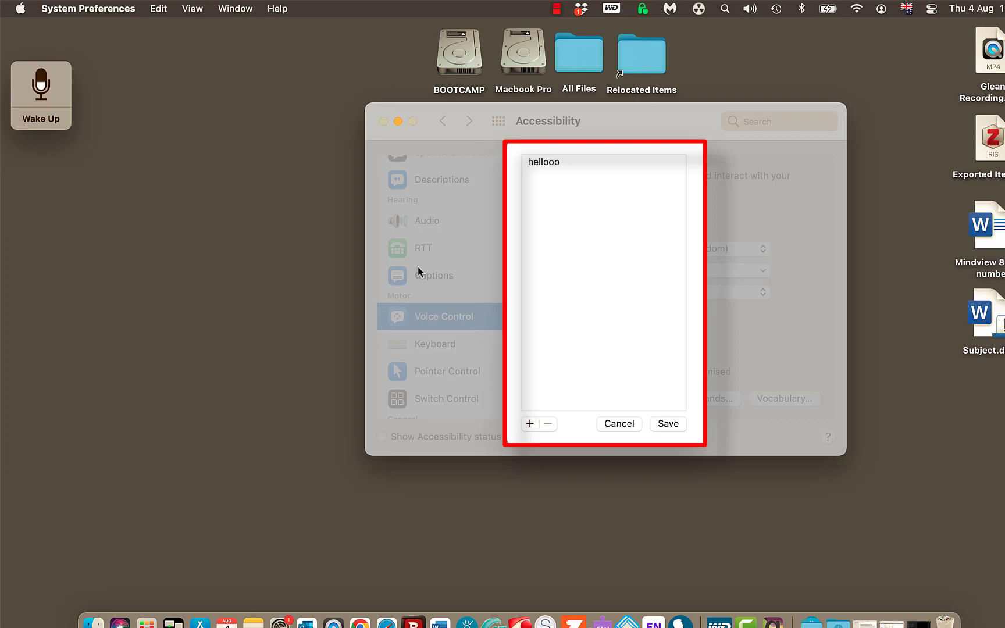
{"action": "left_click", "coordinate": [529, 423]}
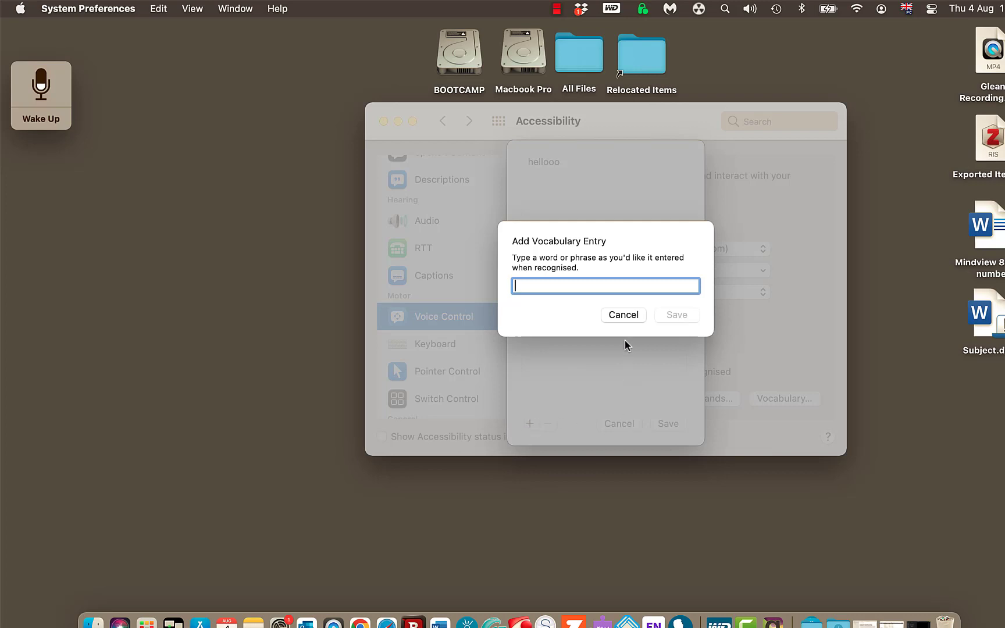
{"action": "left_click", "coordinate": [621, 319]}
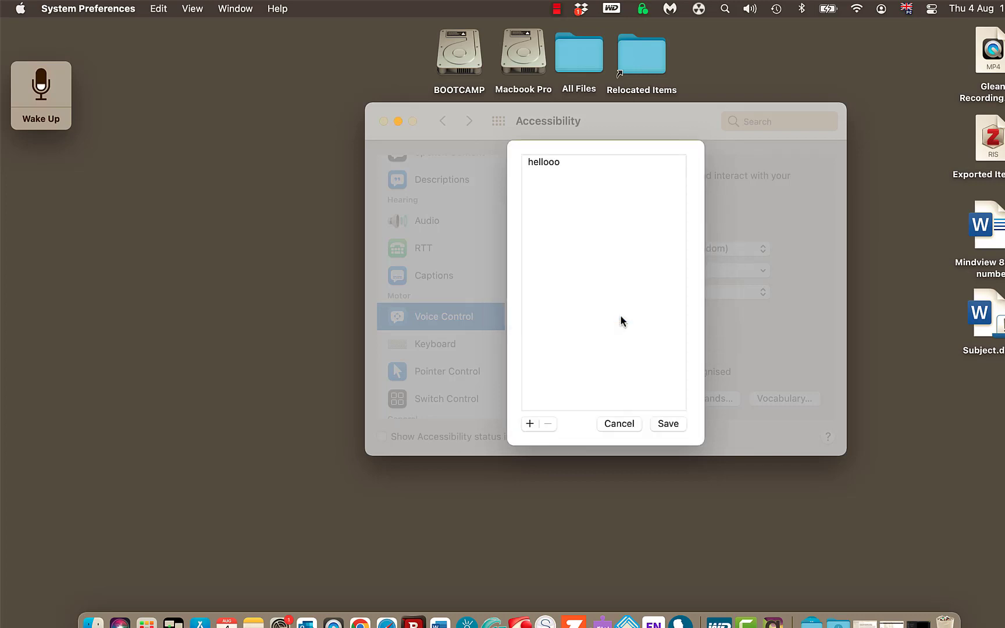
Close the vocabulary list, then open and scroll through the Voice Control Commands list
{"action": "left_click", "coordinate": [615, 423]}
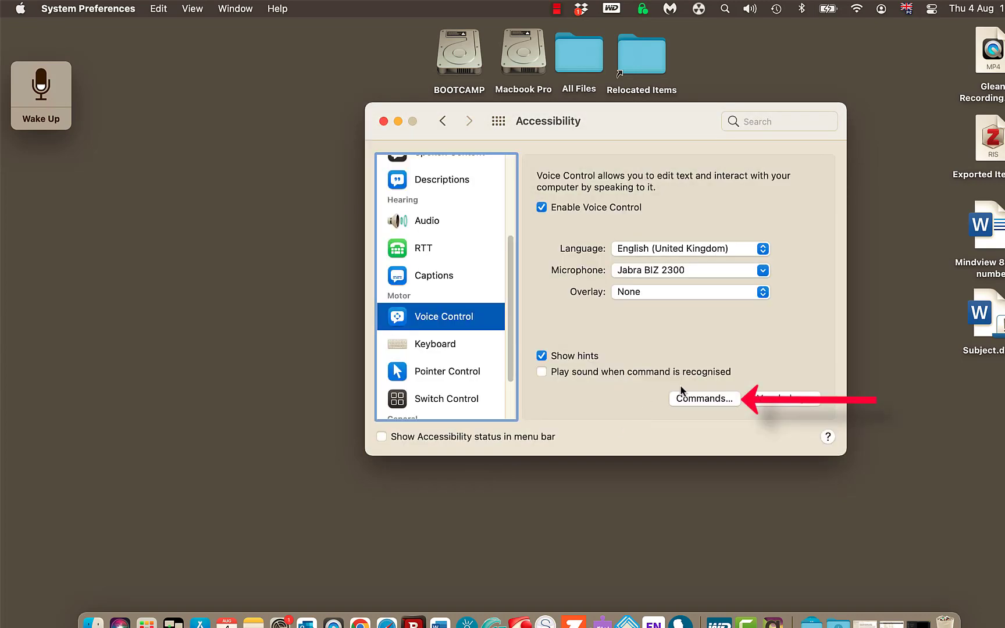
{"action": "left_click", "coordinate": [702, 398]}
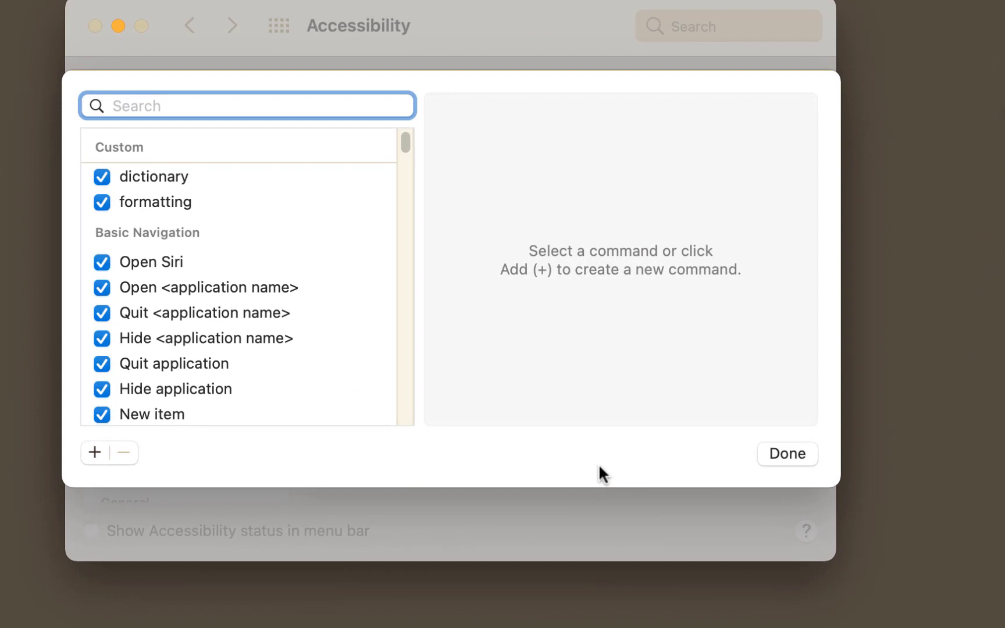
{"action": "scroll", "coordinate": [182, 388], "scroll_direction": "down", "scroll_amount": 15}
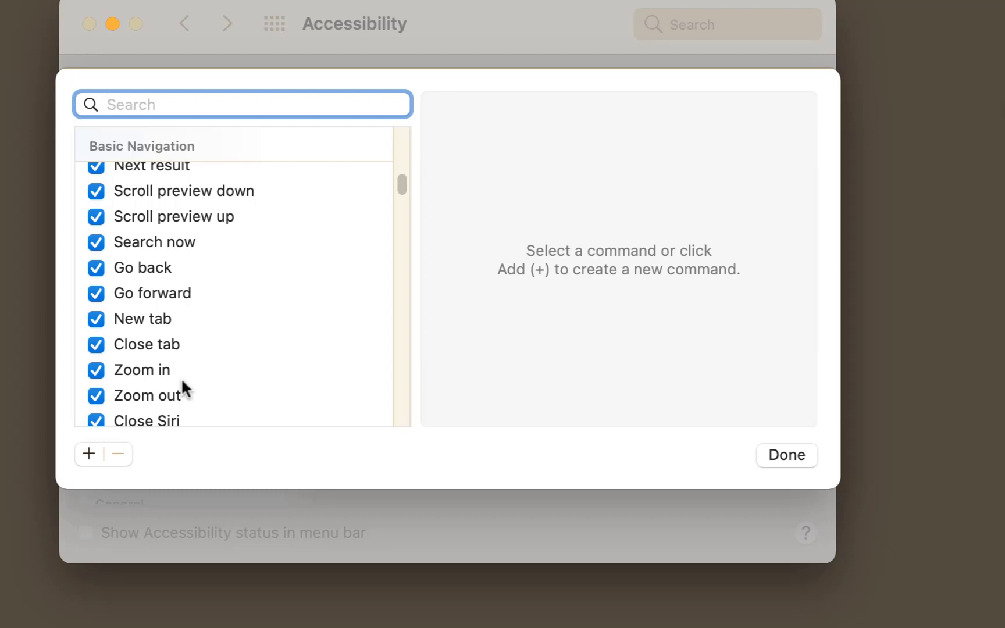
{"action": "scroll", "coordinate": [180, 378], "scroll_direction": "down", "scroll_amount": 5}
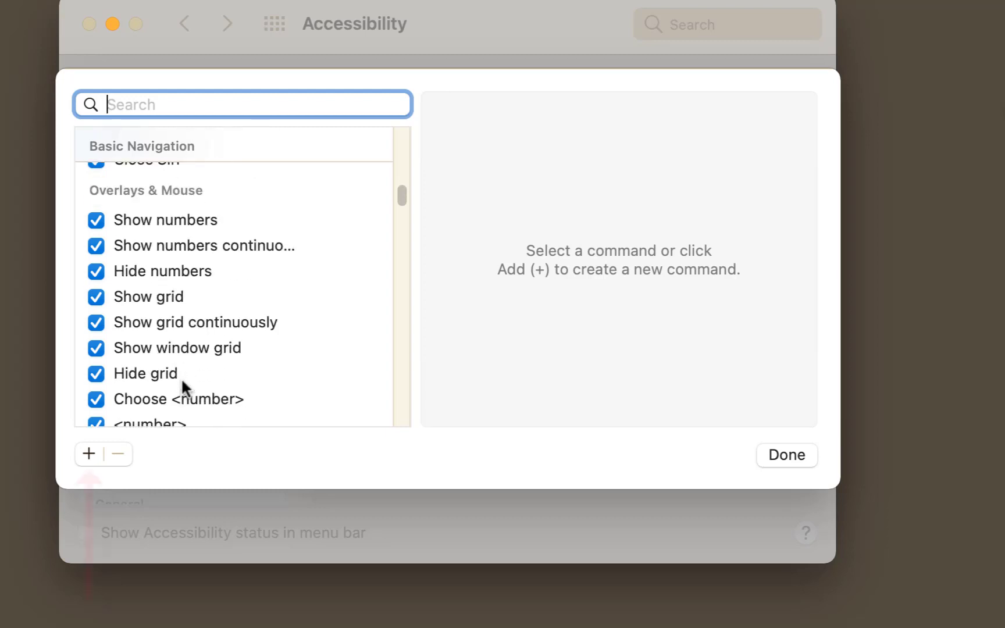
Add a new custom command, keeping its While using scope as Any Application
{"action": "left_click", "coordinate": [84, 456]}
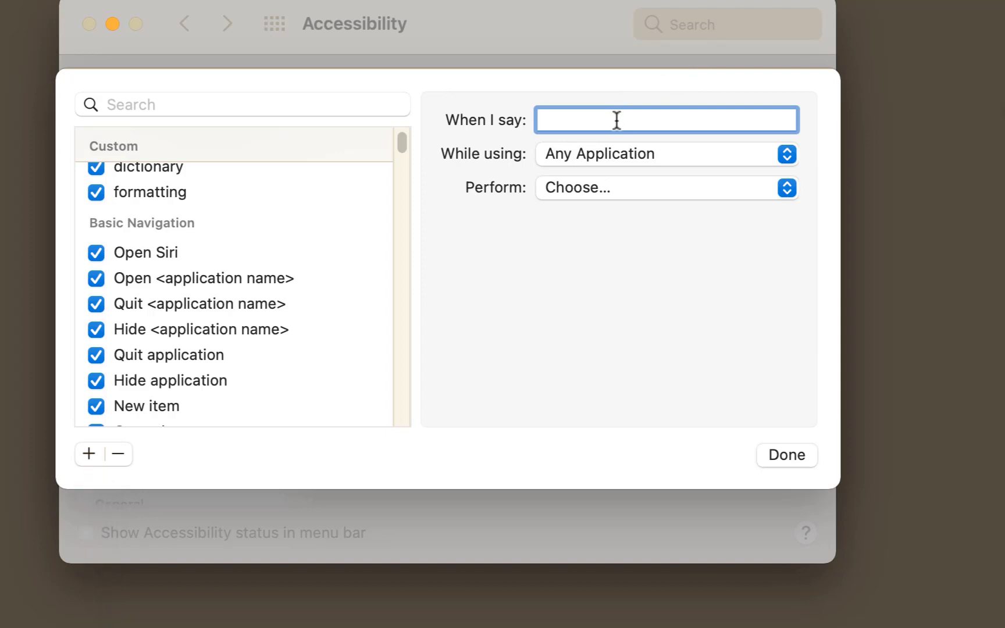
{"action": "left_click", "coordinate": [670, 157]}
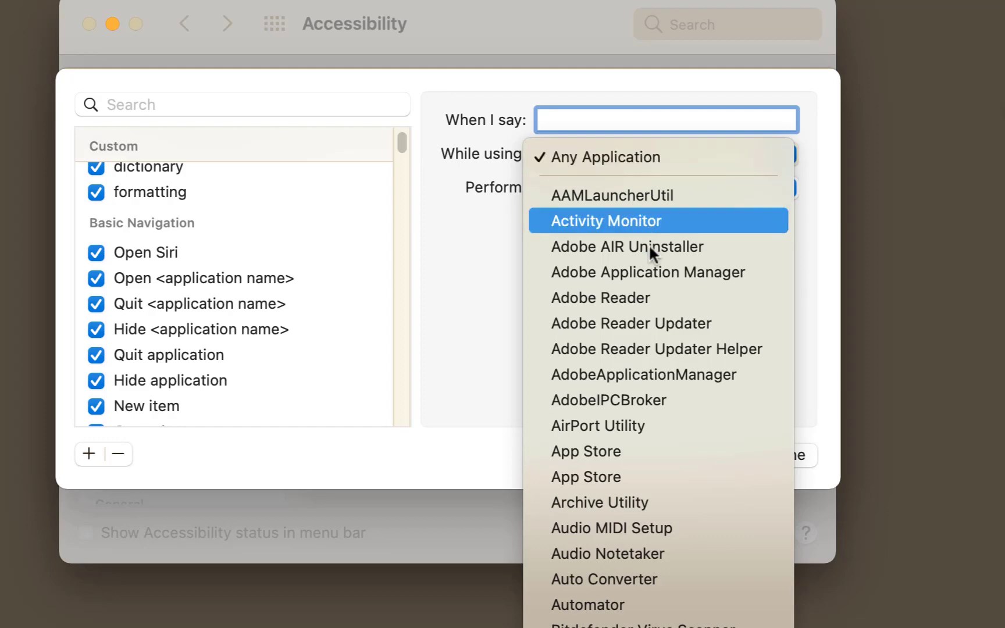
{"action": "scroll", "coordinate": [651, 462], "scroll_direction": "down", "scroll_amount": 15}
{"action": "scroll", "coordinate": [651, 462], "scroll_direction": "down", "scroll_amount": 10}
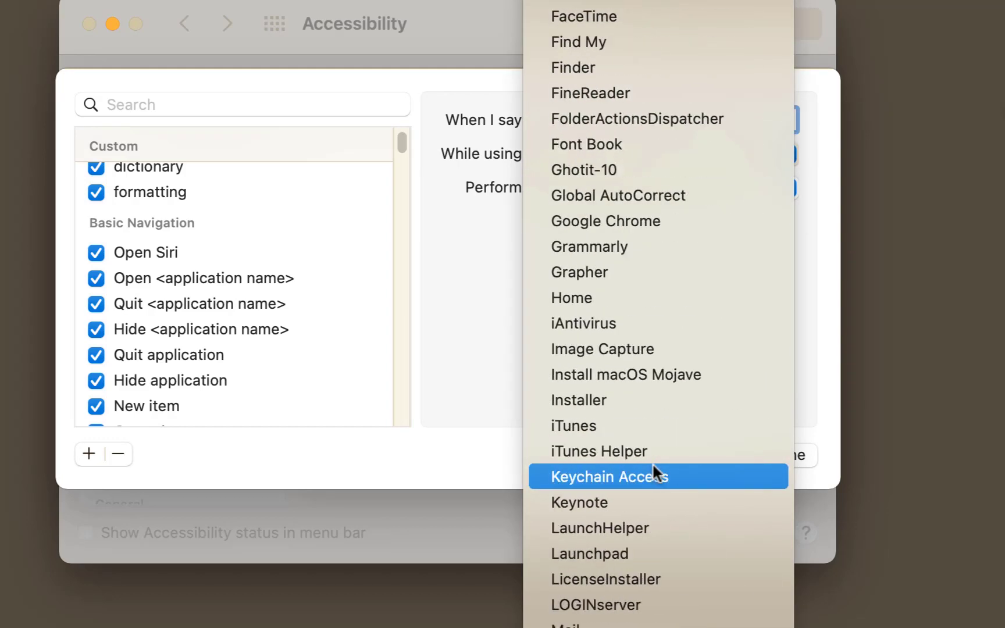
{"action": "left_click", "coordinate": [479, 354]}
{"action": "left_click", "coordinate": [640, 189]}
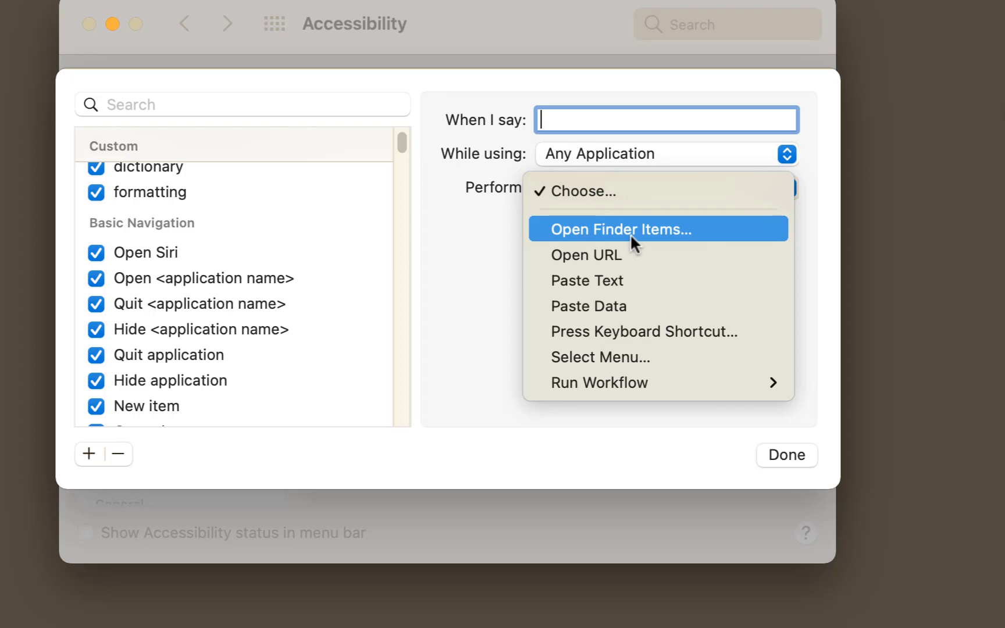
Set the command's action to Open URL and enter 'www' as the URL
{"action": "left_click", "coordinate": [615, 259]}
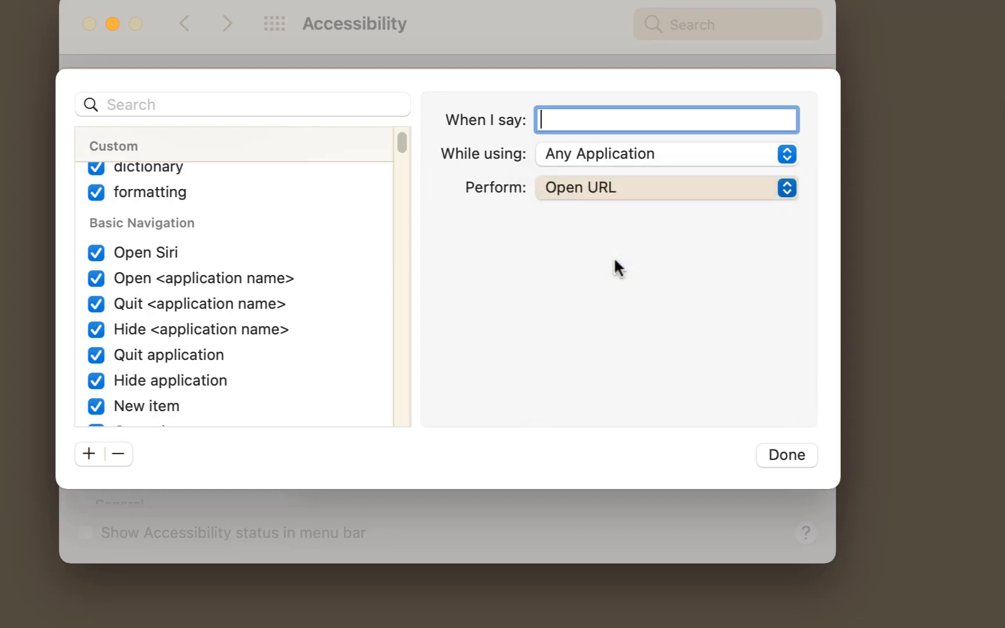
{"action": "type", "text": "ww"}
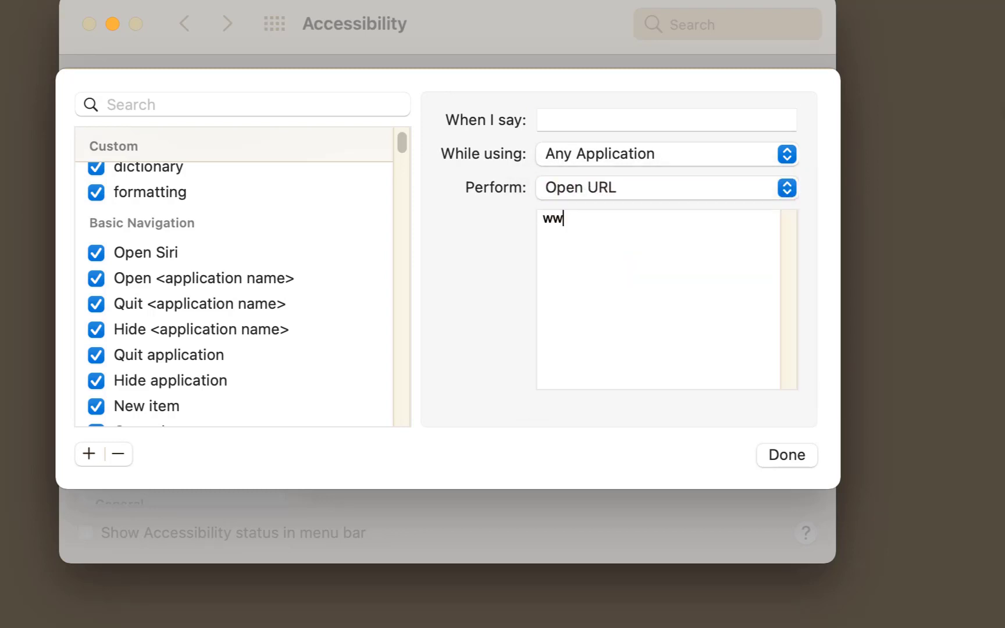
{"action": "key", "text": "BackSpace"}
{"action": "key", "text": "BackSpace"}
{"action": "type", "text": "www"}
Switch the action to Paste Text, try its phrase and text fields, then reopen the actions
{"action": "left_click", "coordinate": [786, 189]}
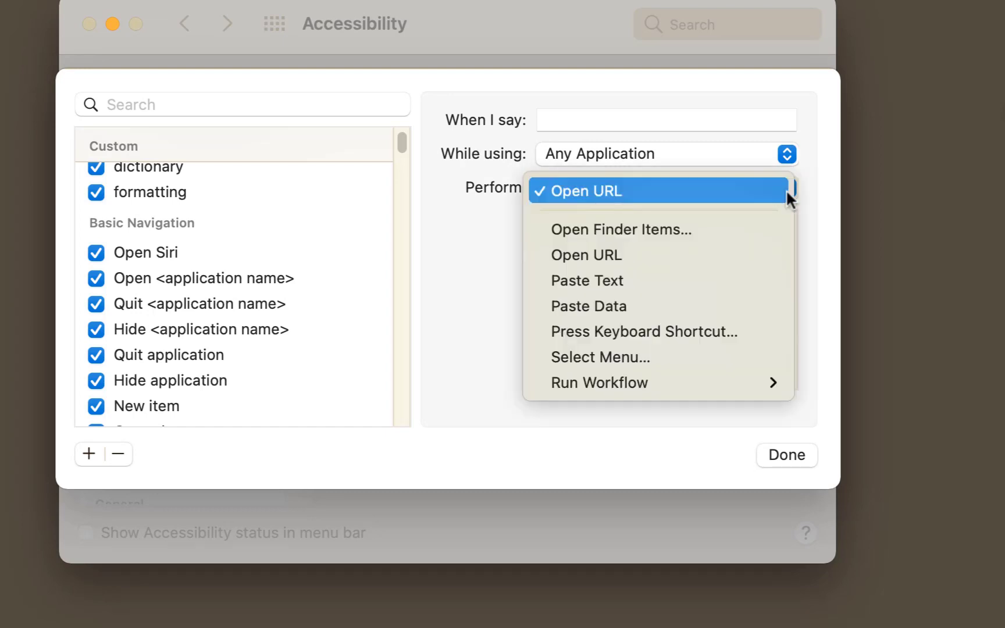
{"action": "left_click", "coordinate": [638, 283]}
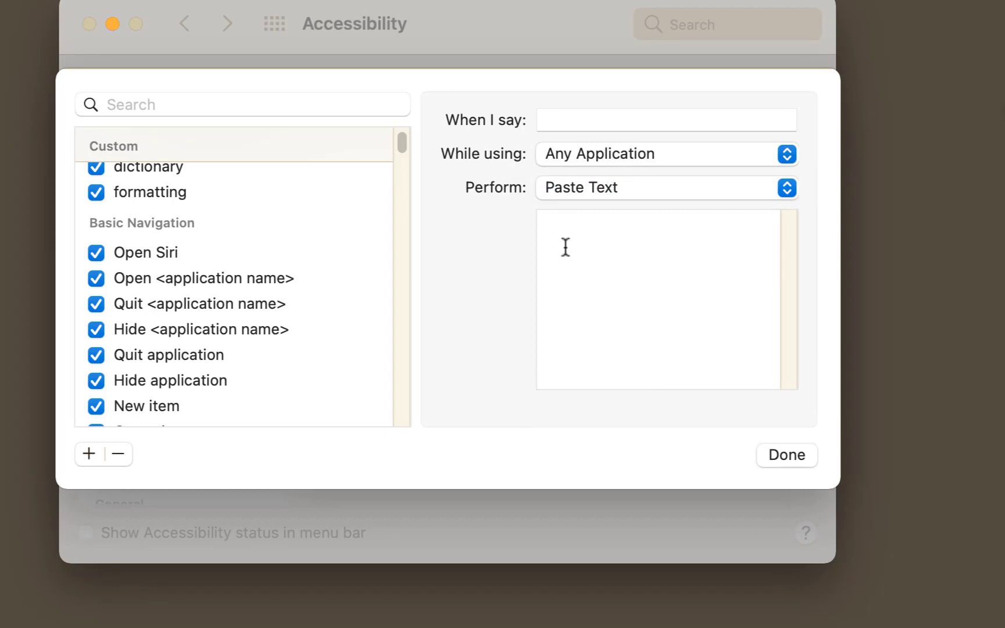
{"action": "left_click", "coordinate": [563, 117]}
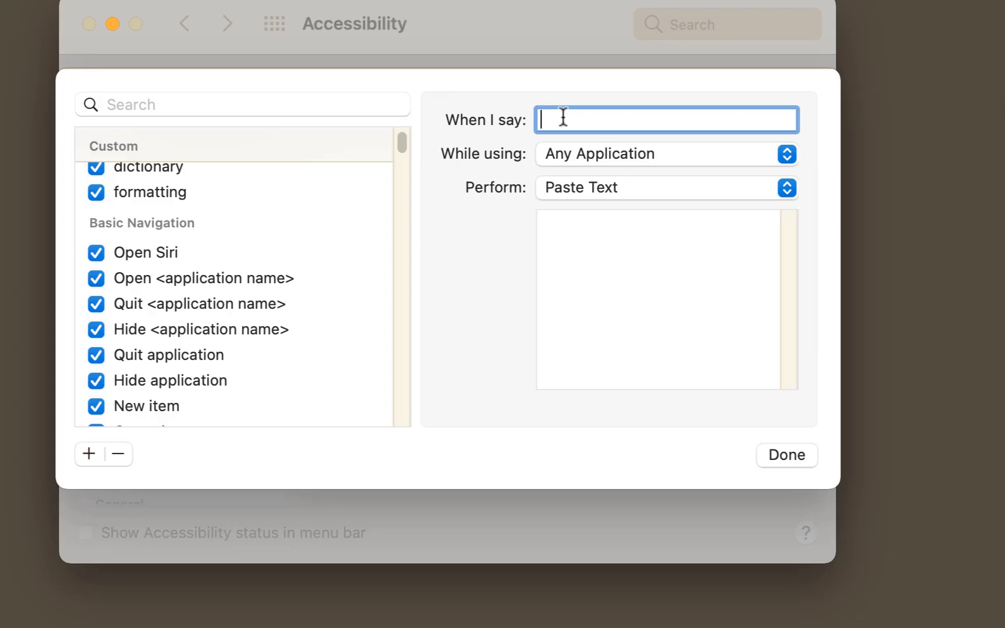
{"action": "left_click", "coordinate": [572, 247]}
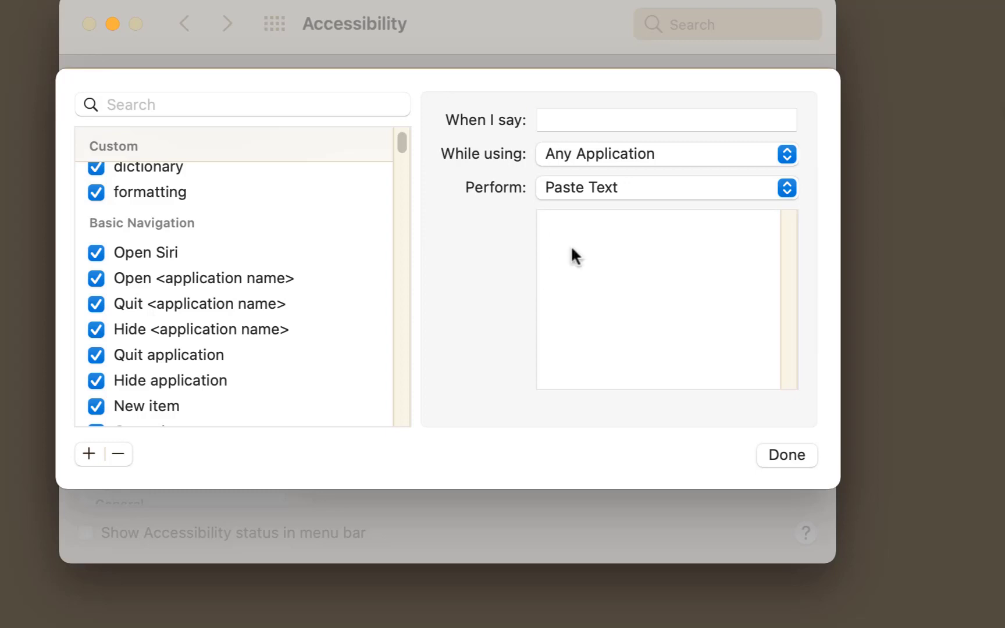
{"action": "left_click", "coordinate": [746, 185]}
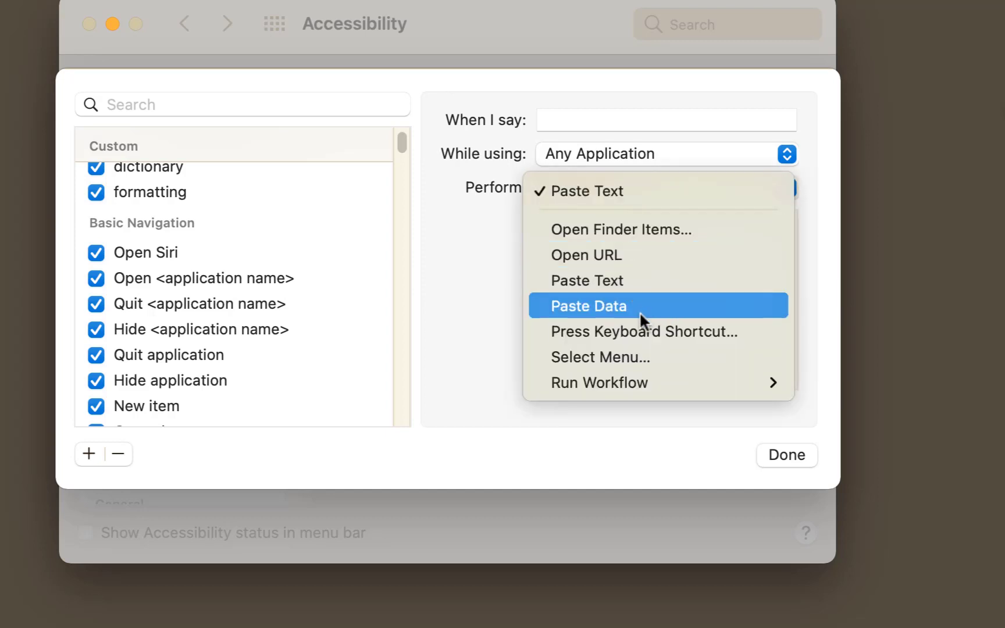
{"action": "left_click", "coordinate": [623, 192]}
{"action": "left_click", "coordinate": [621, 189]}
Set the action to Press Keyboard Shortcut and record ⌘N as the shortcut
{"action": "left_click", "coordinate": [599, 328]}
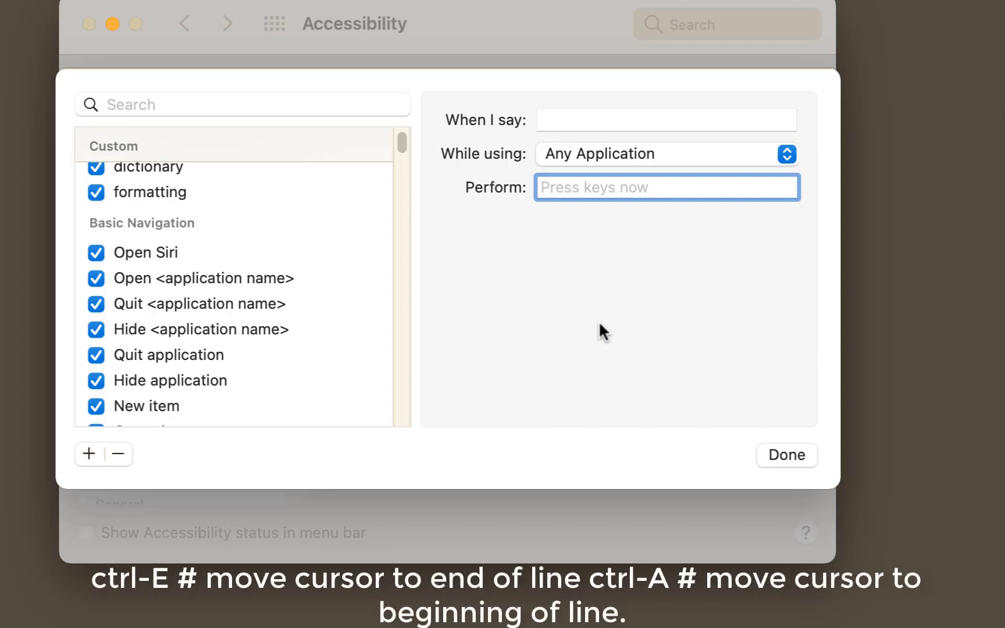
{"action": "key", "text": "super+n"}
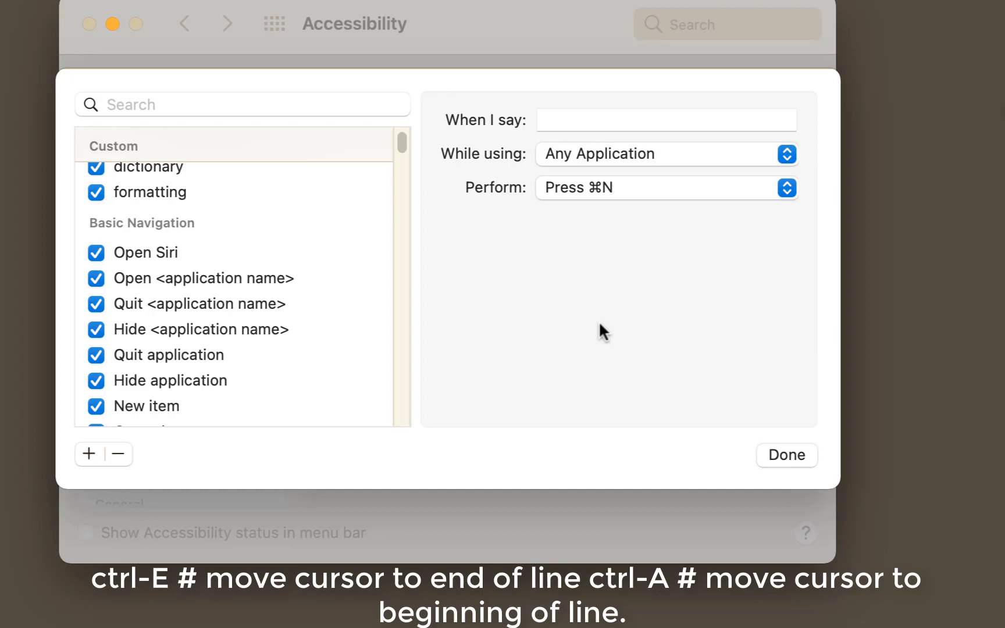
{"action": "left_click", "coordinate": [563, 122]}
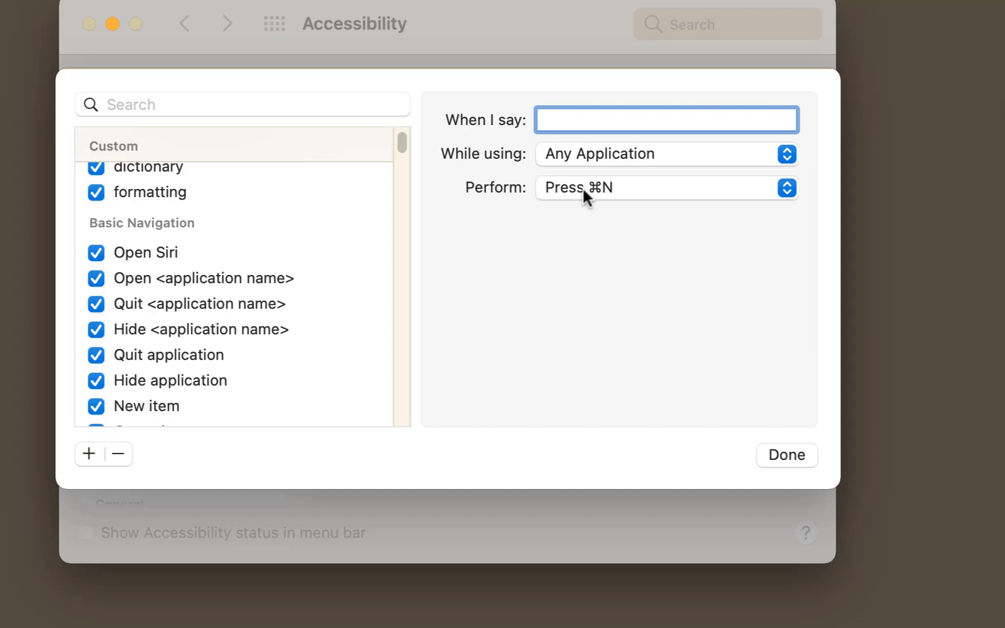
Set the action to Select Menu and limit the command to Microsoft Word
{"action": "left_click", "coordinate": [621, 188]}
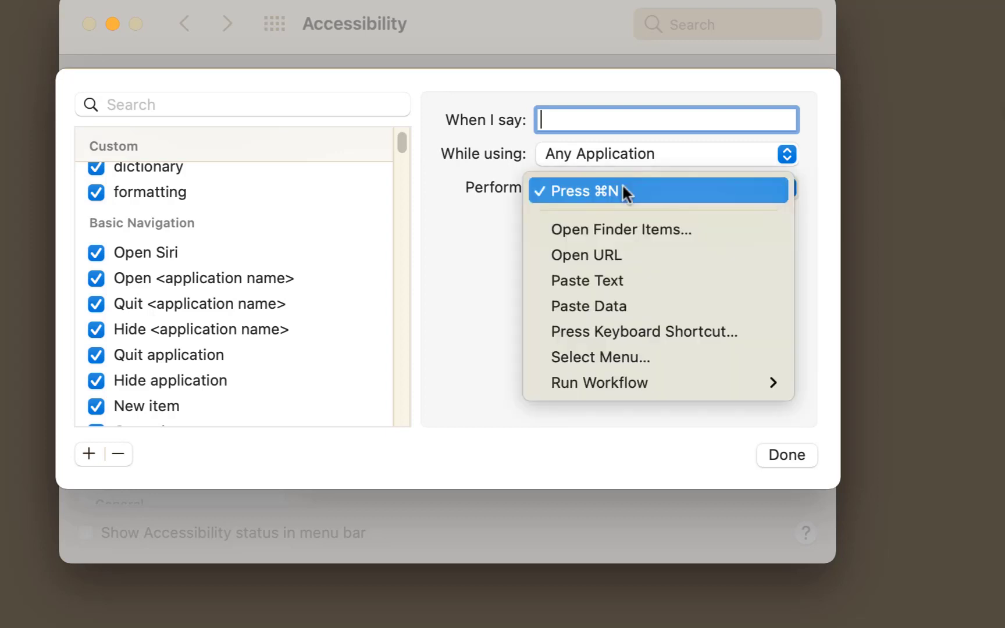
{"action": "left_click", "coordinate": [640, 359]}
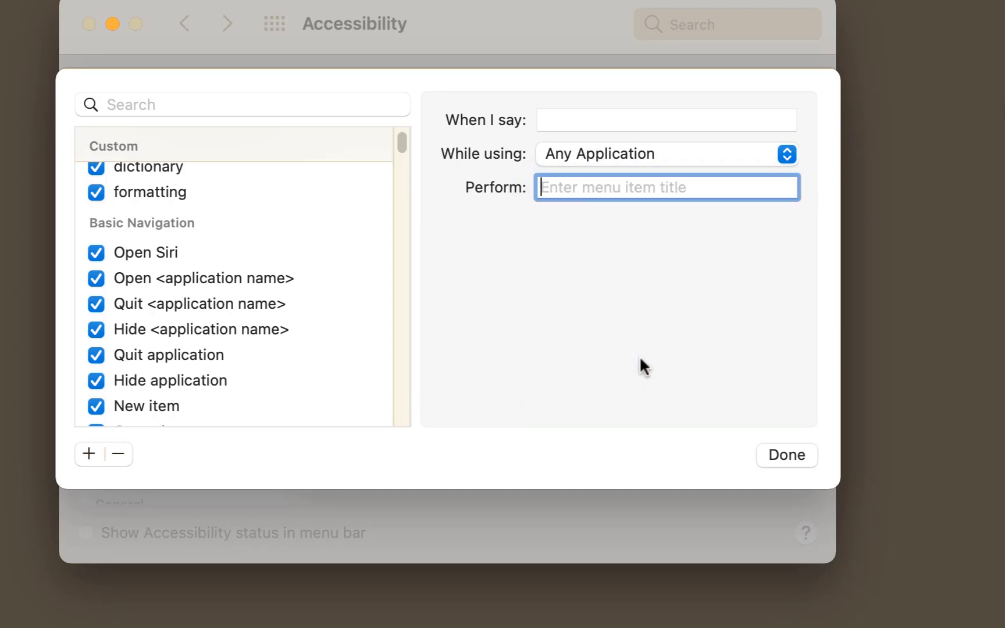
{"action": "left_click", "coordinate": [608, 153]}
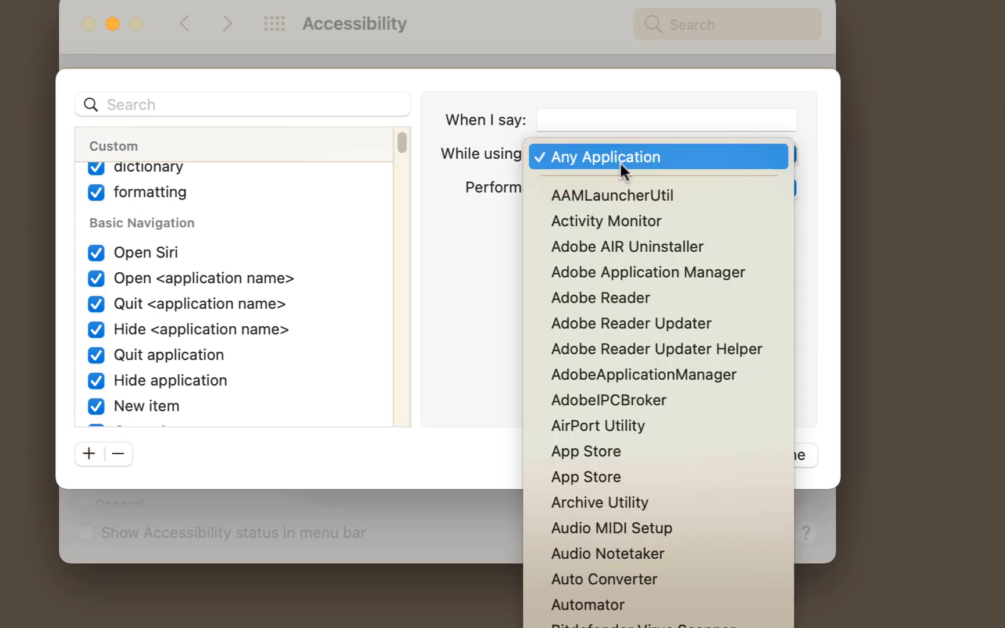
{"action": "scroll", "coordinate": [625, 554], "scroll_direction": "down", "scroll_amount": 15}
{"action": "scroll", "coordinate": [625, 554], "scroll_direction": "up", "scroll_amount": 12}
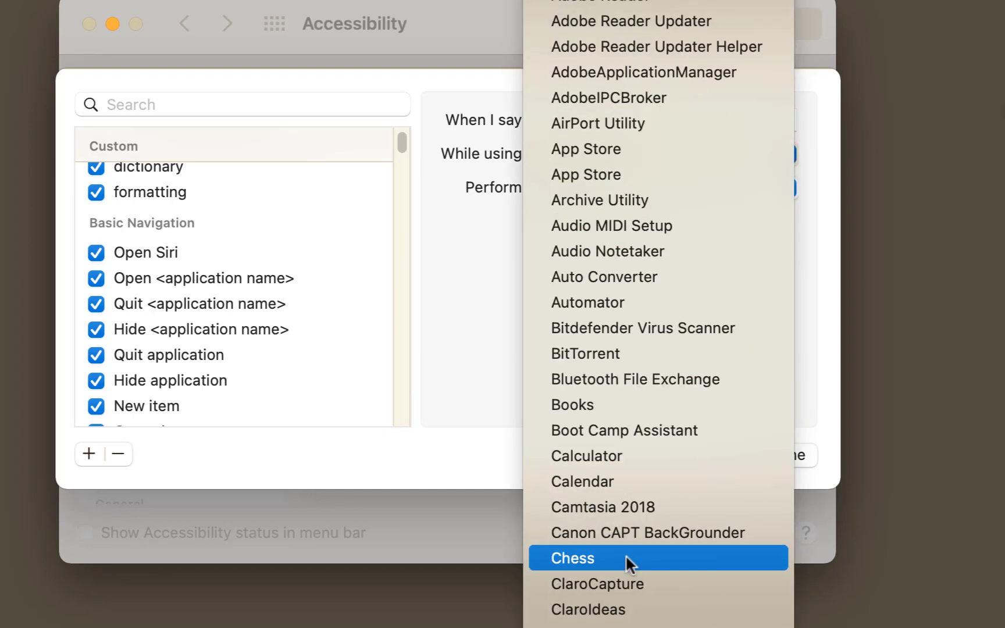
{"action": "scroll", "coordinate": [625, 554], "scroll_direction": "down", "scroll_amount": 5}
{"action": "left_click", "coordinate": [625, 554]}
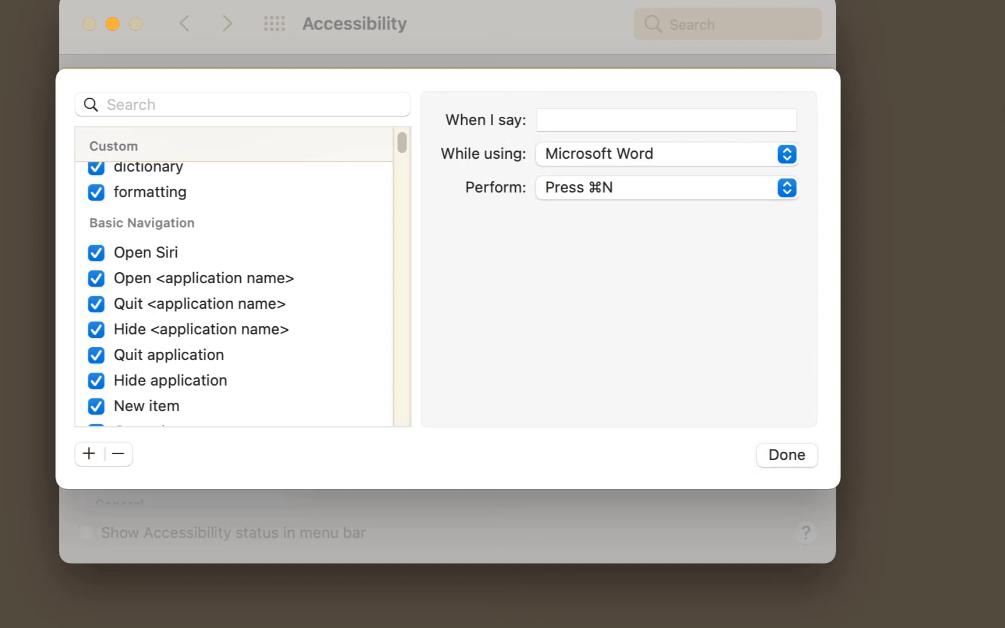
Enter 'edit' as the menu item title for the Select Menu action
{"action": "left_click", "coordinate": [607, 182]}
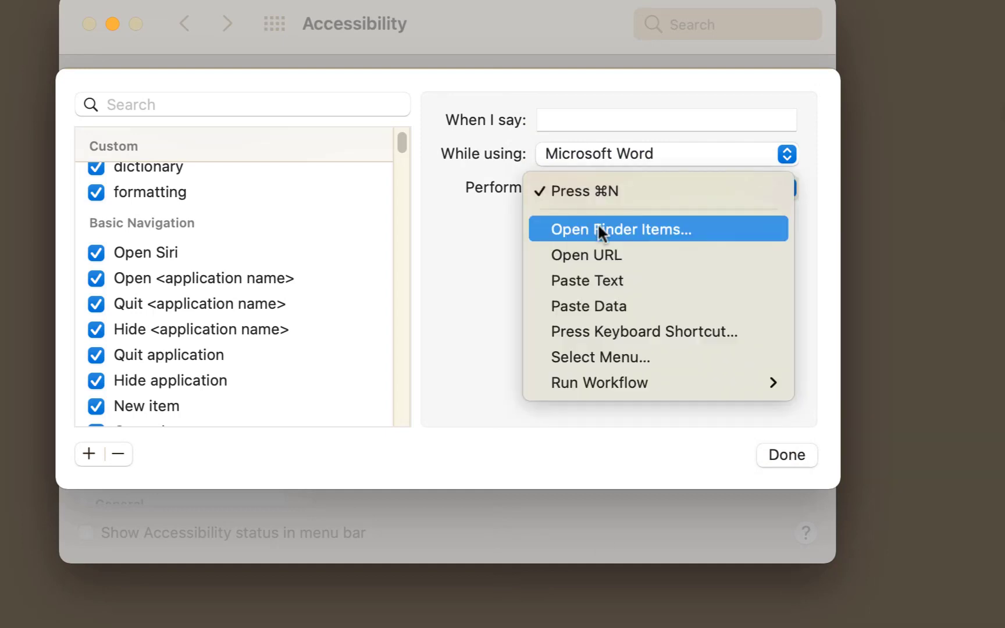
{"action": "left_click", "coordinate": [605, 357]}
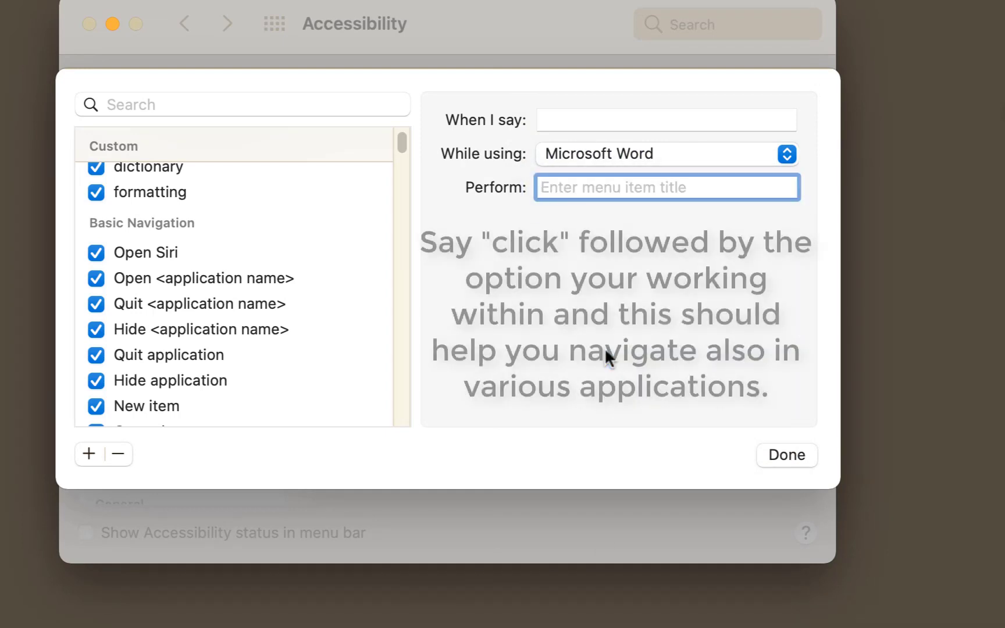
{"action": "type", "text": "edit"}
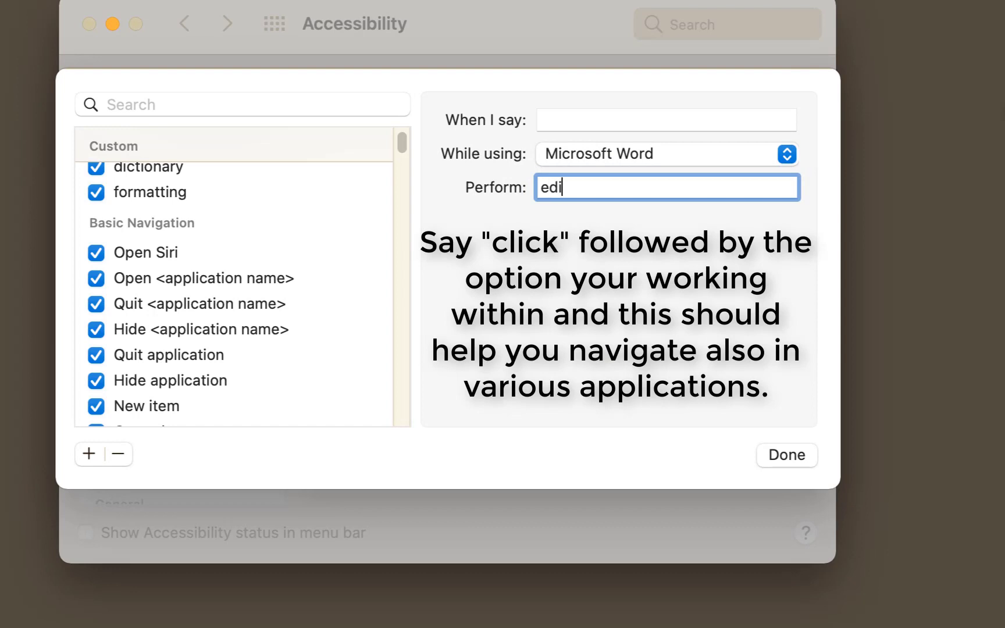
{"action": "left_click", "coordinate": [554, 120]}
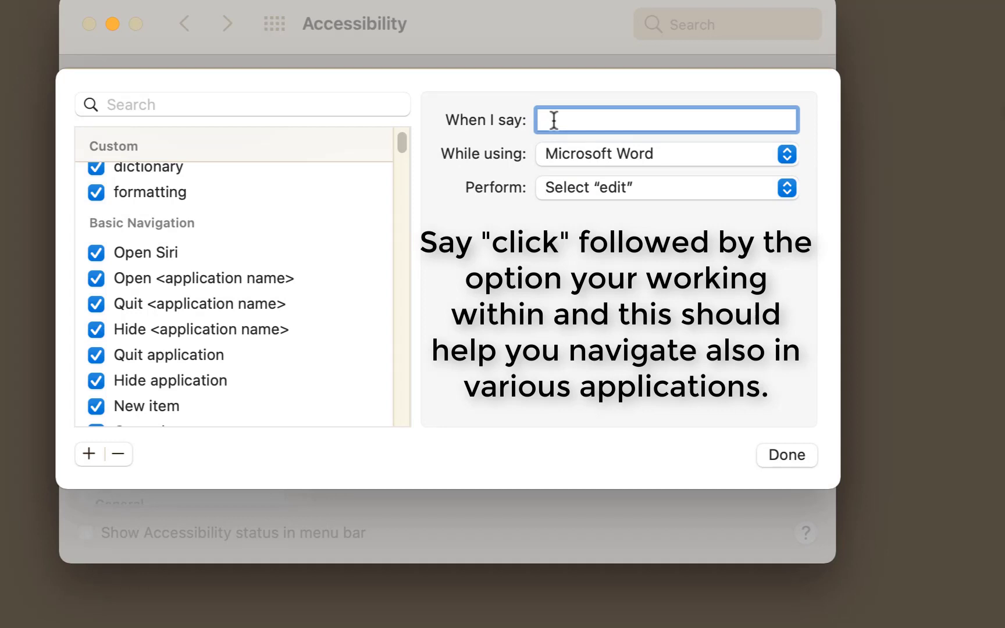
Delete the unfinished custom command and close the Commands list with Done
{"action": "left_click", "coordinate": [785, 189]}
{"action": "mouse_move", "coordinate": [624, 381]}
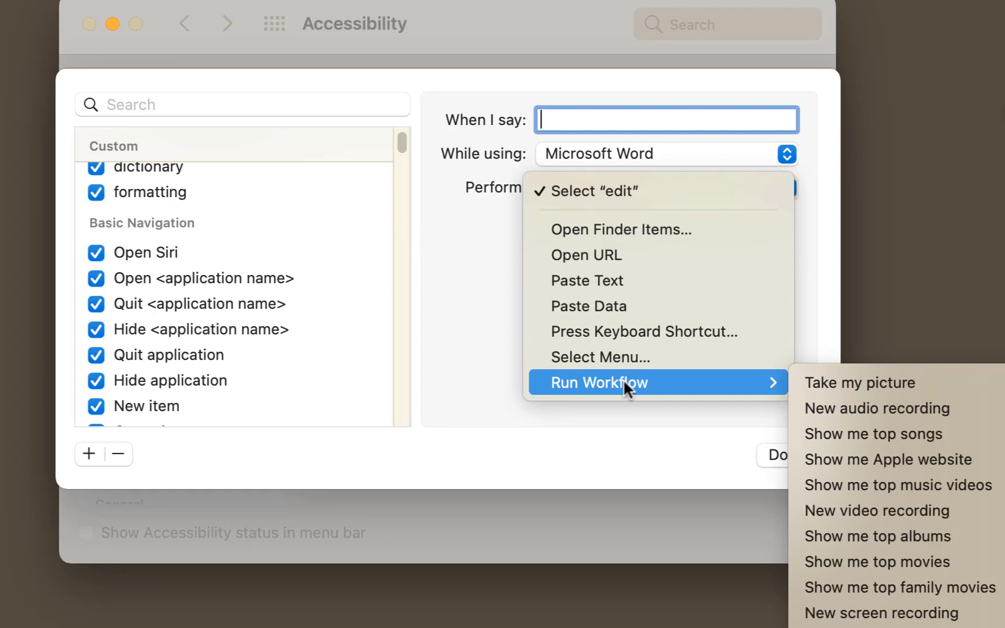
{"action": "left_click", "coordinate": [426, 233]}
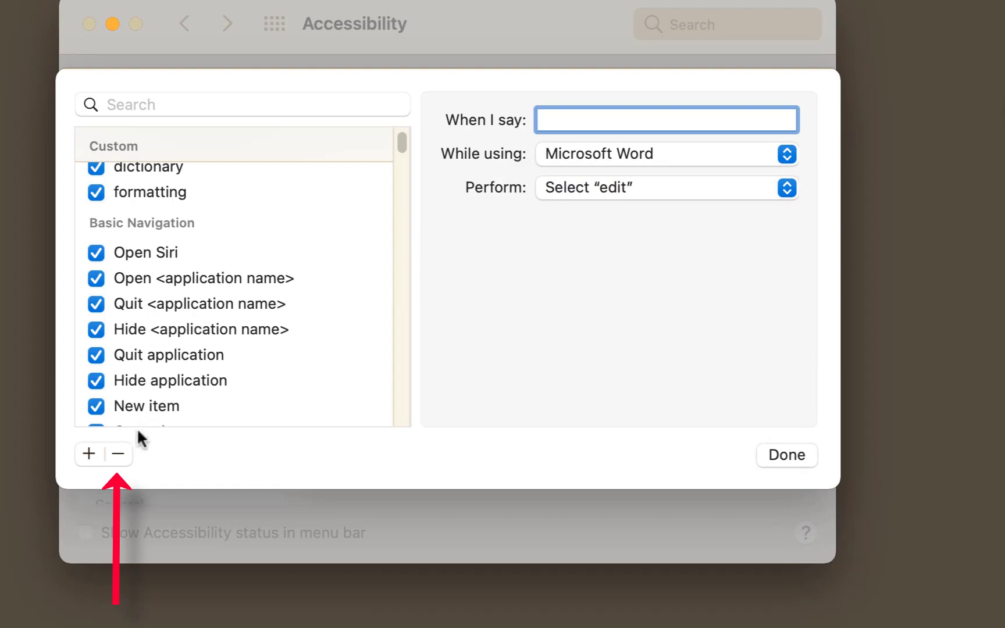
{"action": "left_click", "coordinate": [117, 454]}
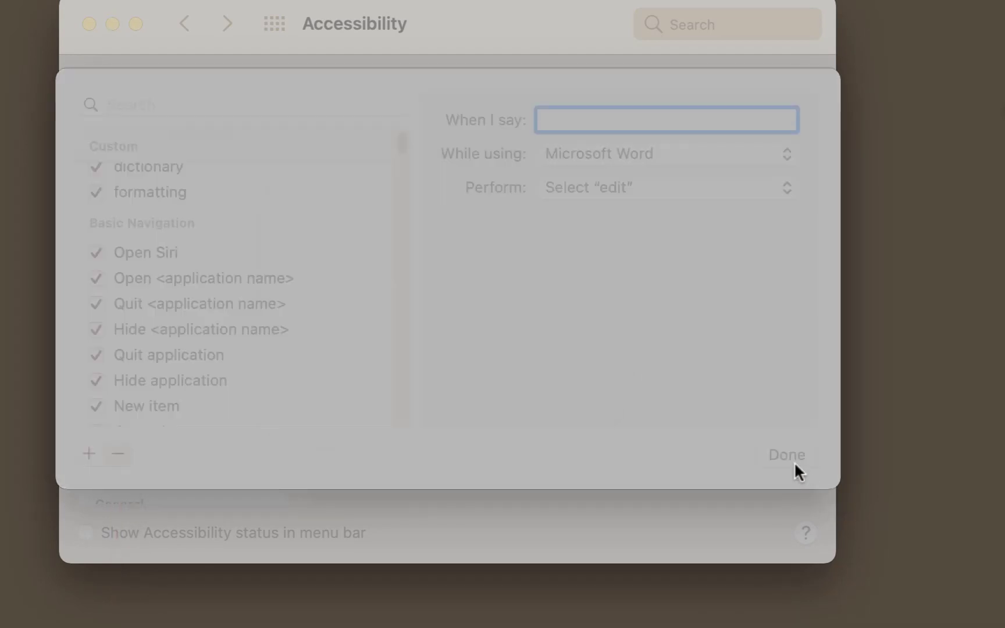
{"action": "left_click", "coordinate": [511, 349]}
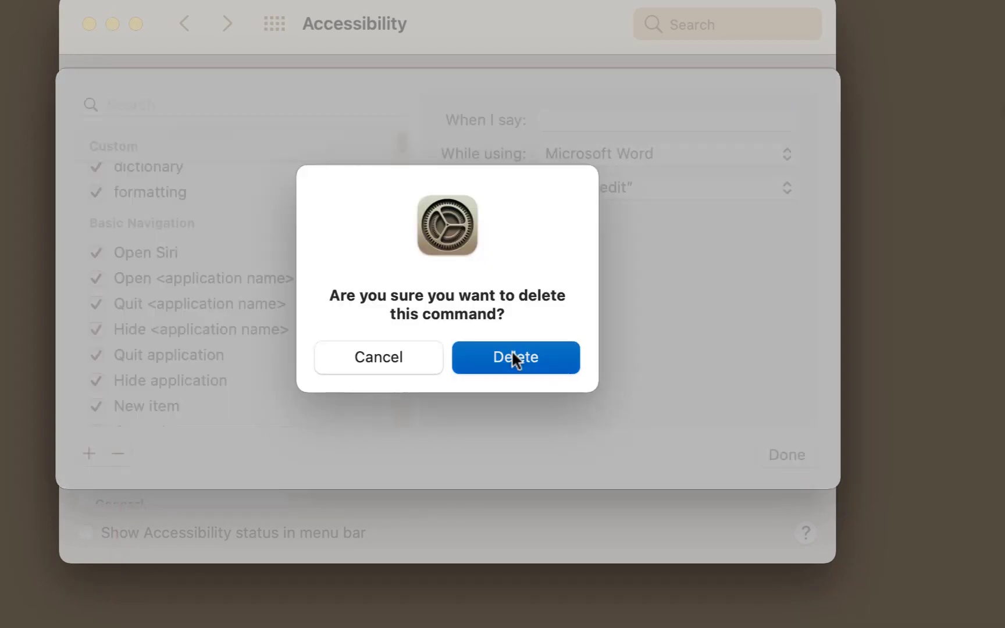
{"action": "left_click", "coordinate": [782, 451]}
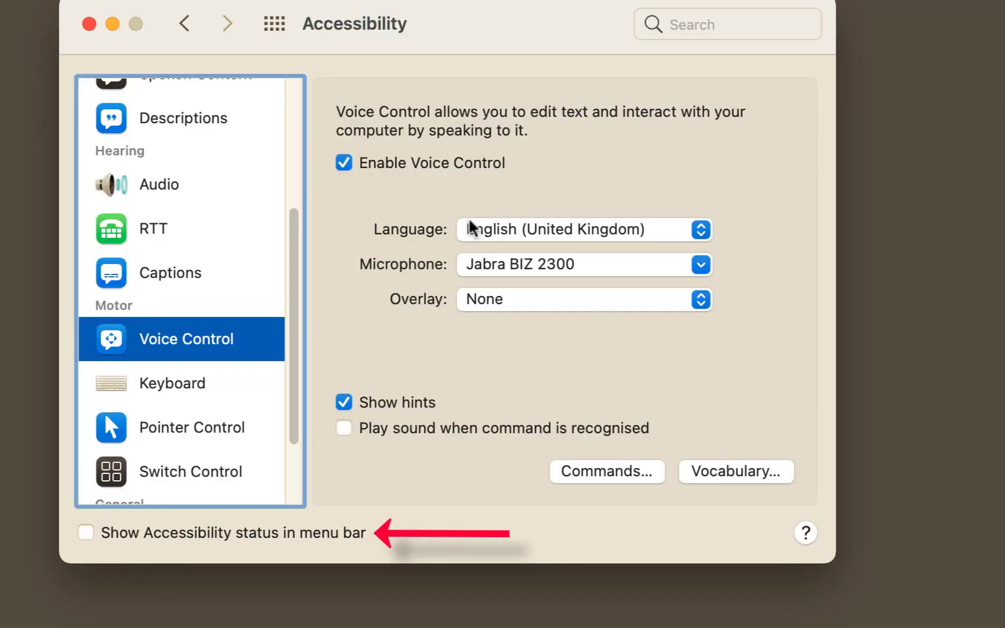
Turn on Show Accessibility status in menu bar, check its menu-bar icon, and close System Preferences
{"action": "left_click", "coordinate": [87, 535]}
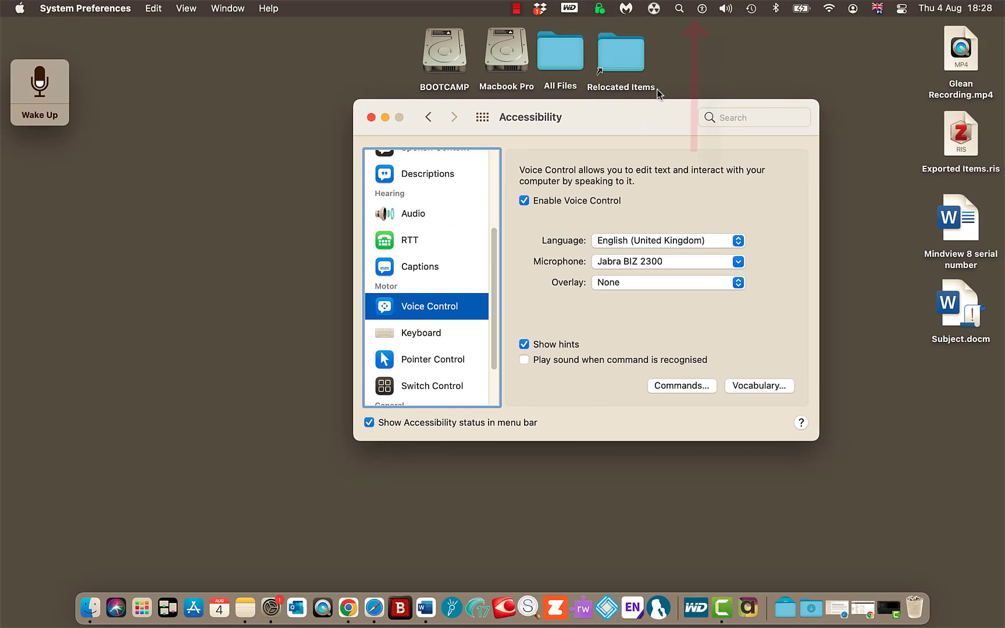
{"action": "left_click", "coordinate": [702, 8]}
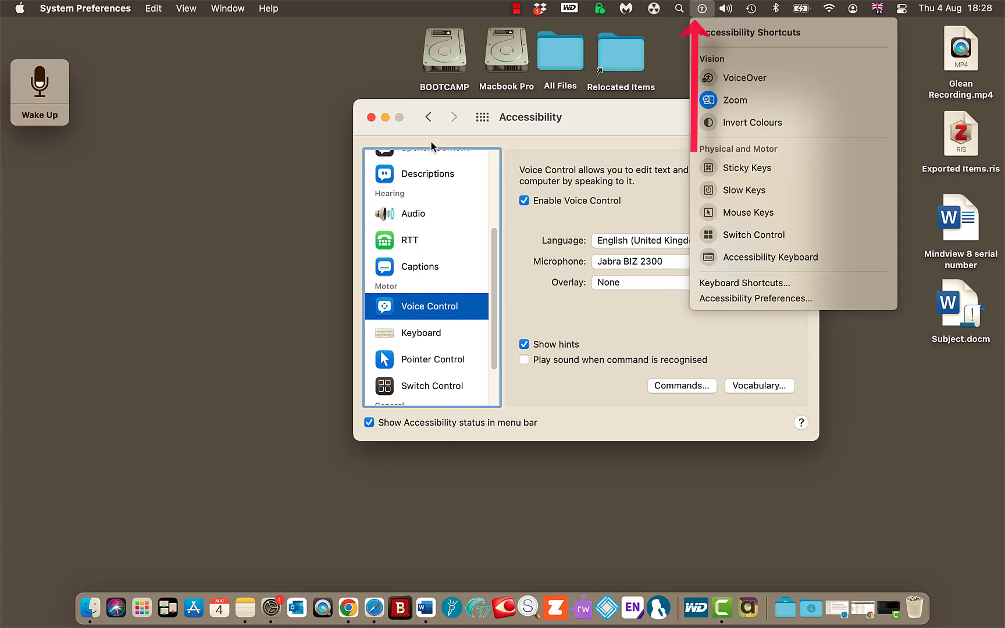
{"action": "left_click", "coordinate": [371, 117]}
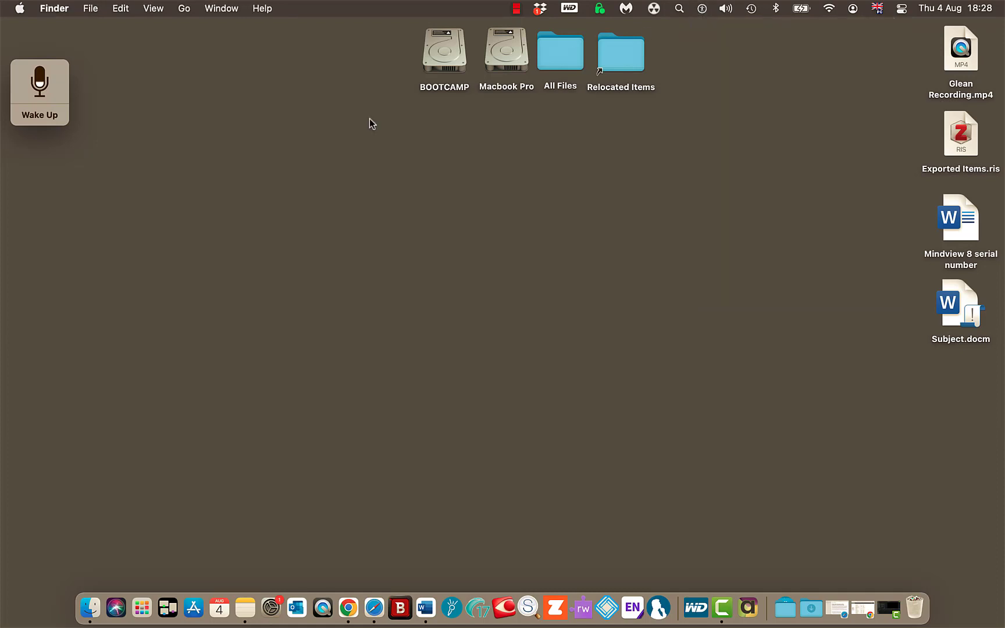
Drag the Voice Control panel slightly to the right
{"action": "left_click_drag", "start_coordinate": [62, 77], "coordinate": [170, 121]}
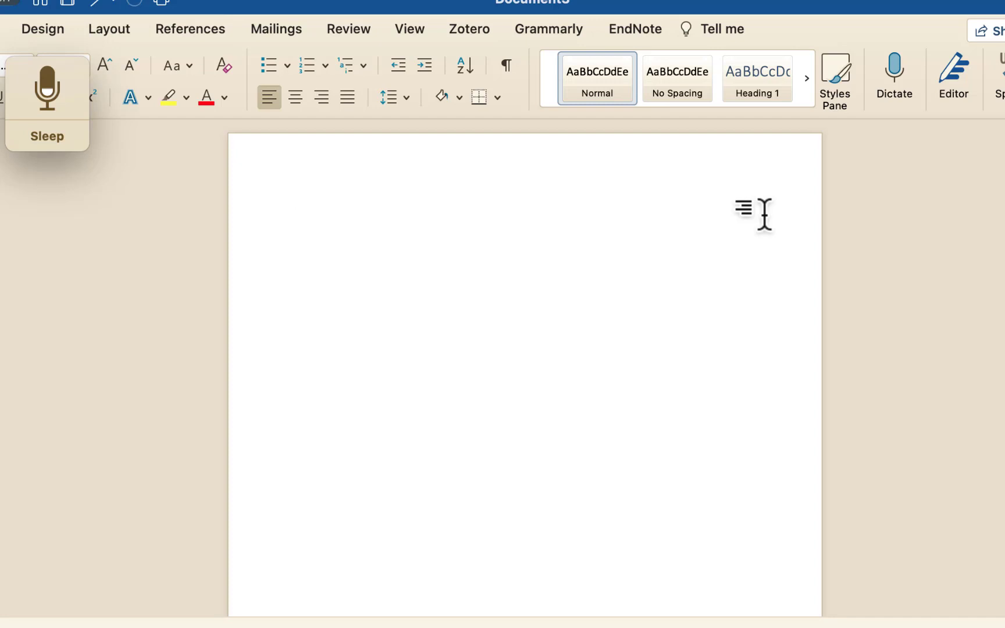
Dictate the title 'How to manage stockholders as an in-house lawyer' and two lines below it, then bold 'relationships'
{"action": "type", "text": "How to manage stockholders as an in-house lawyer"}
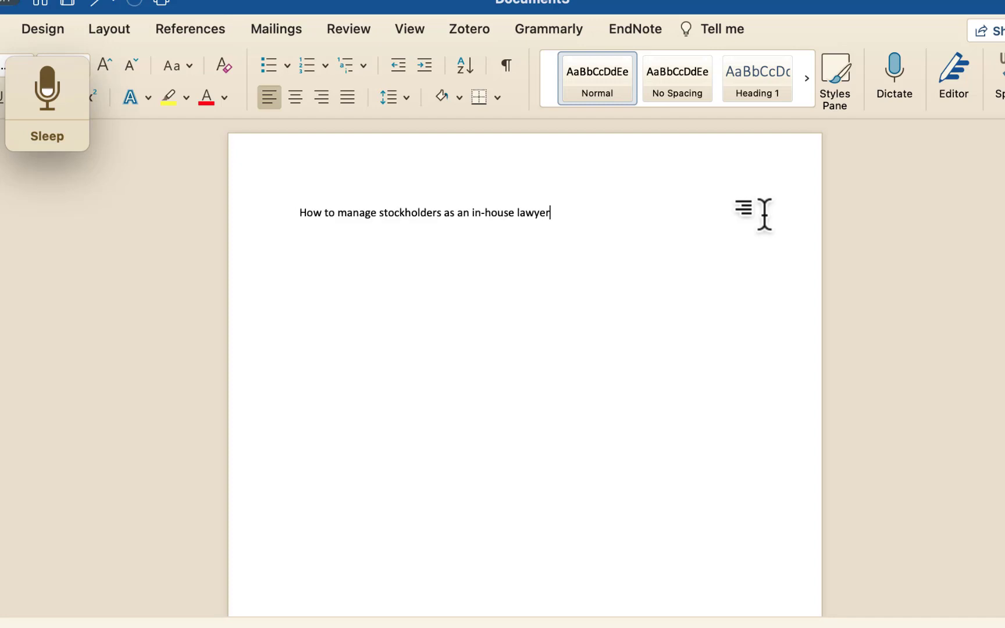
{"action": "key", "text": "Return"}
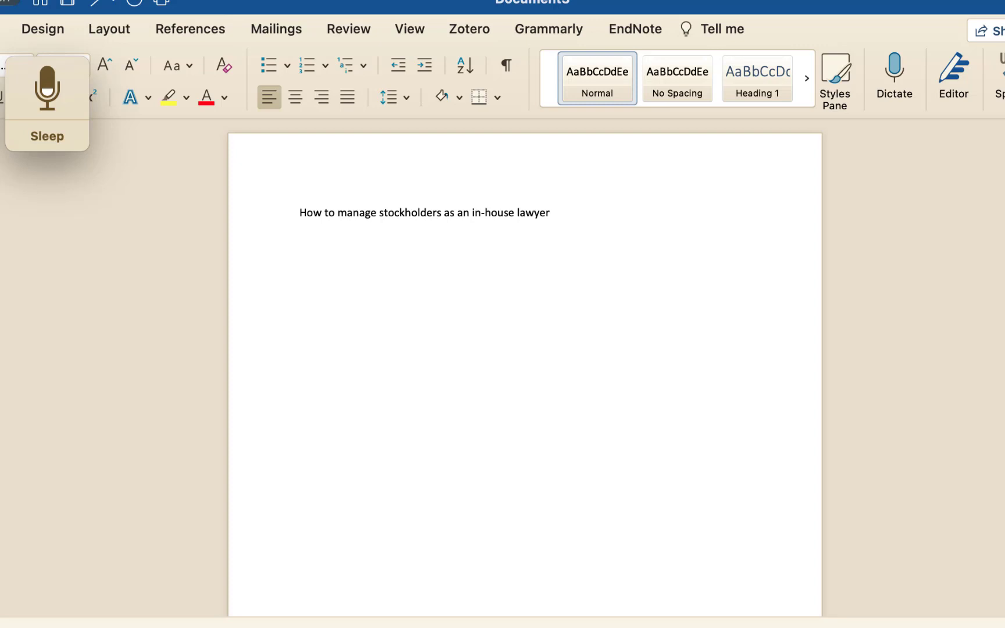
{"action": "type", "text": "In-house lawyer, a lot of your day is likely taking up dealing with stockholders,"}
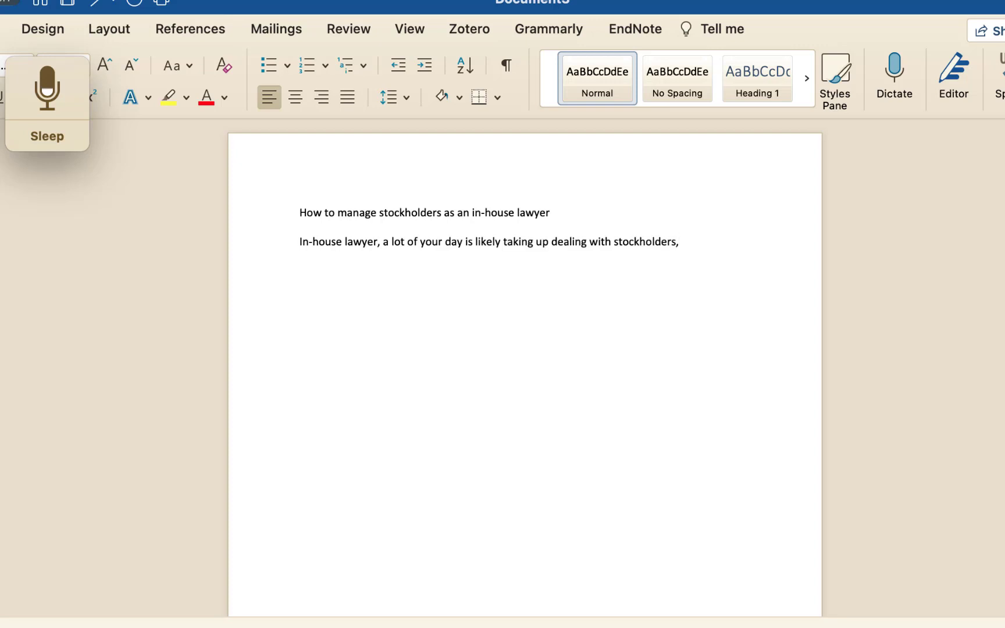
{"action": "type", "text": " both internal and external."}
{"action": "key", "text": "Return"}
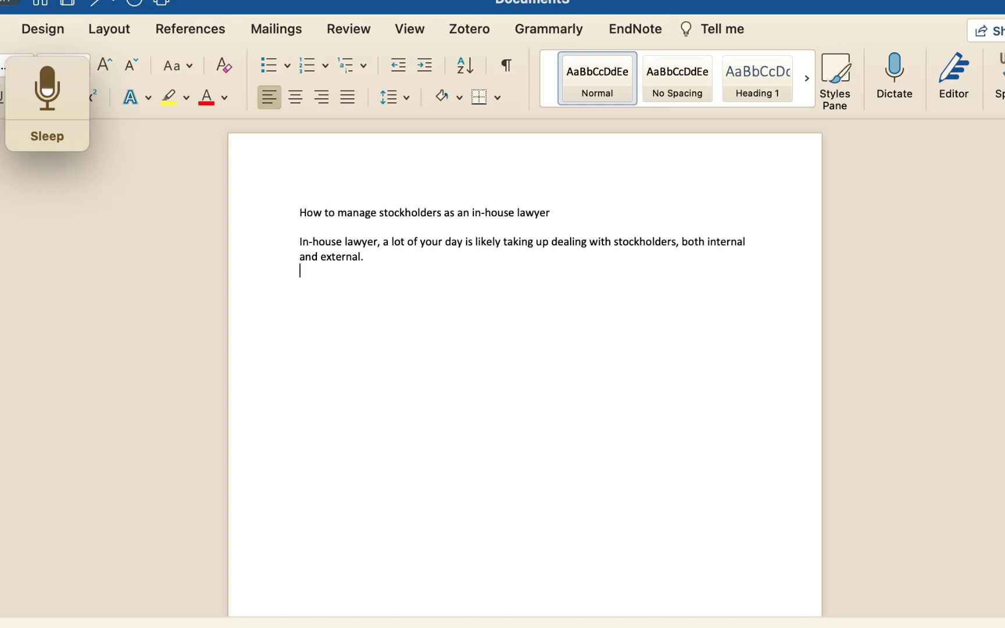
{"action": "type", "text": "Best practices on how to make the most out of your professional relationships."}
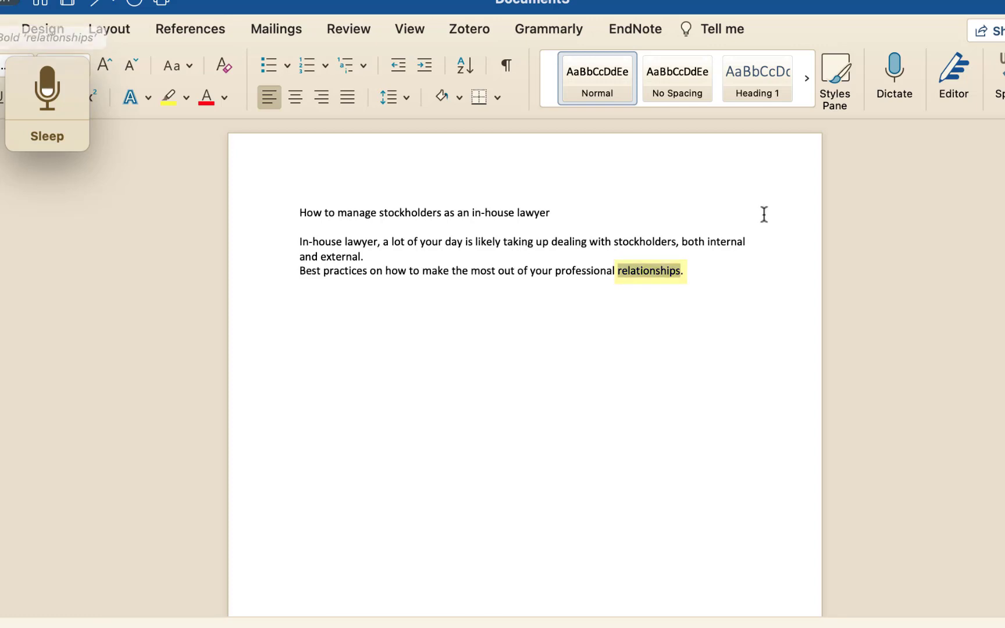
{"action": "key", "text": "super+b"}
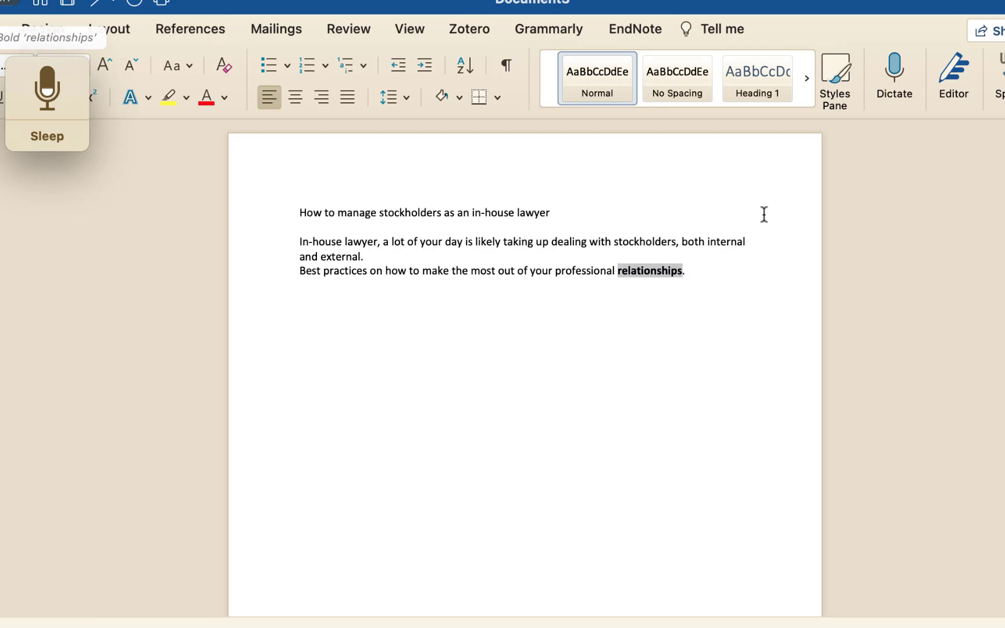